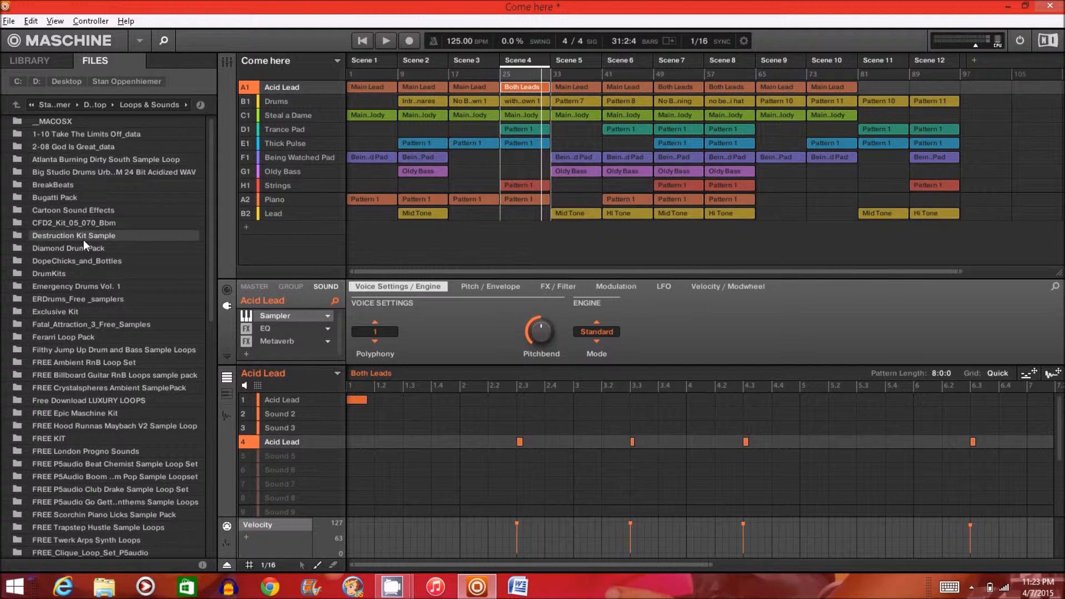
Check the R&B tempo folders inside the Bugatti Pack folder and return to the Loops & Sounds folder
double_click(82, 197)
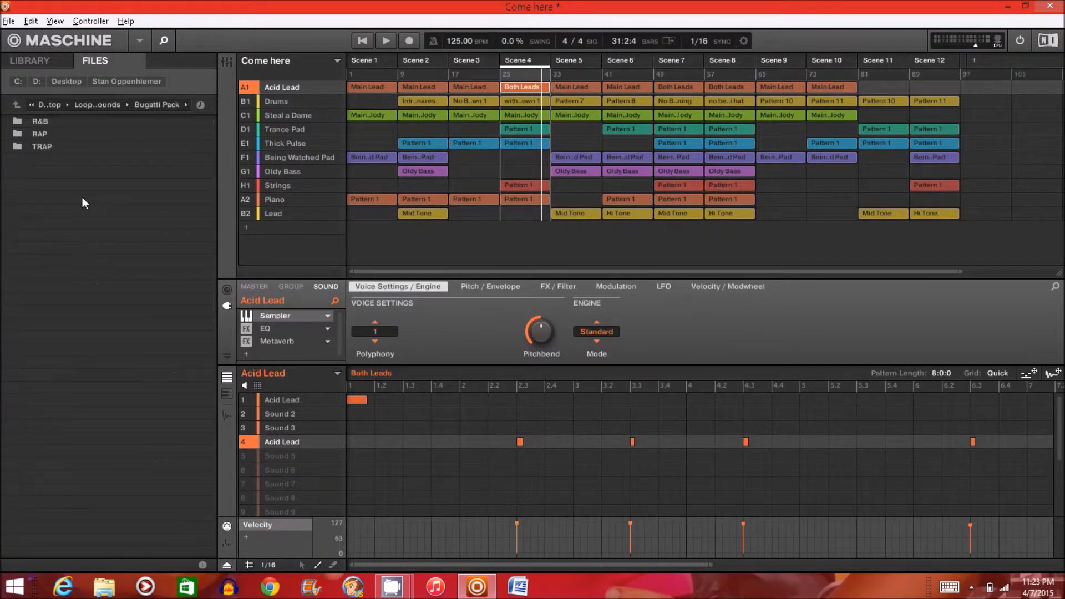
click(61, 133)
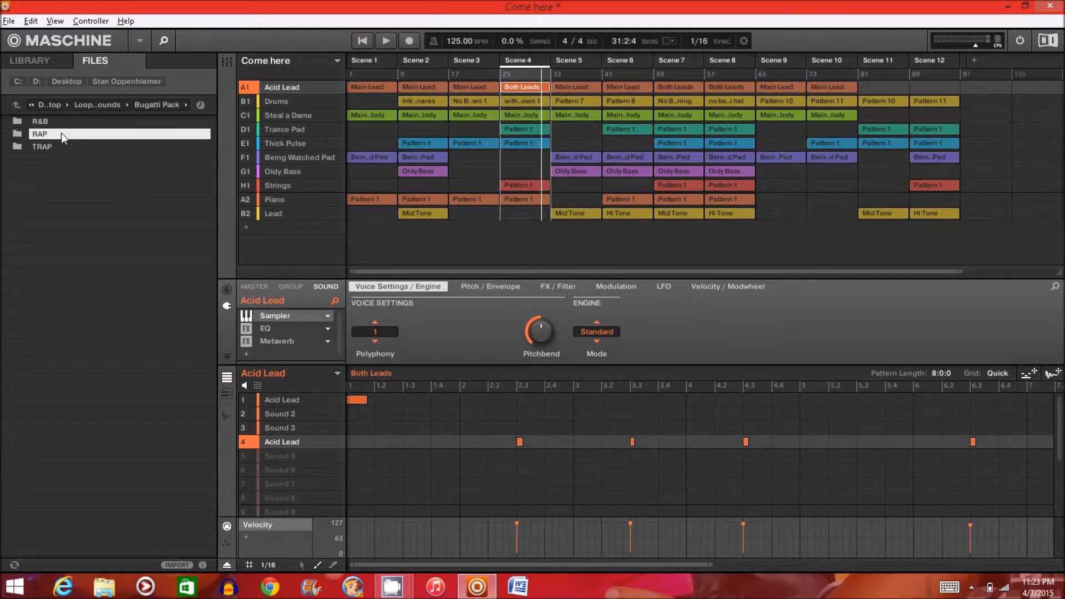
double_click(58, 120)
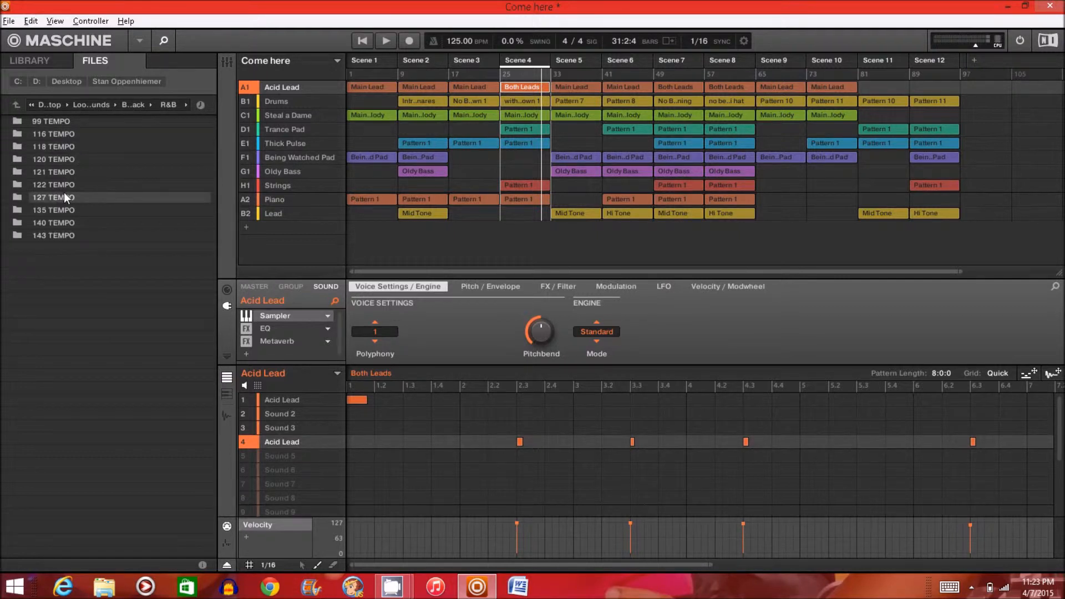
click(17, 105)
click(18, 107)
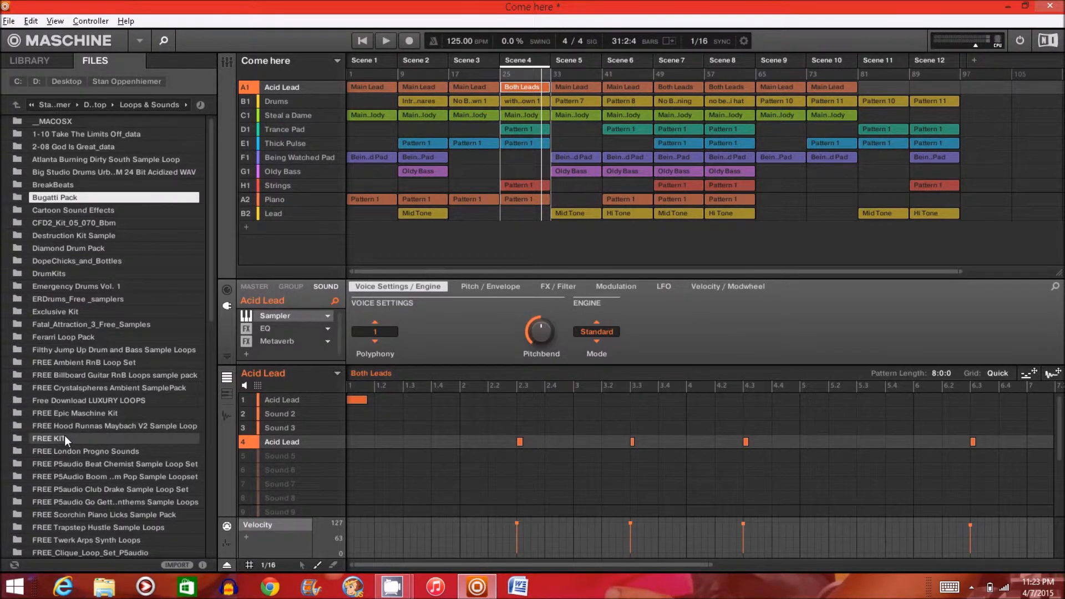
Browse to the 125 TEMPO folder under R&B in the Ferarri Loop Pack and select Full Track.wav
double_click(66, 338)
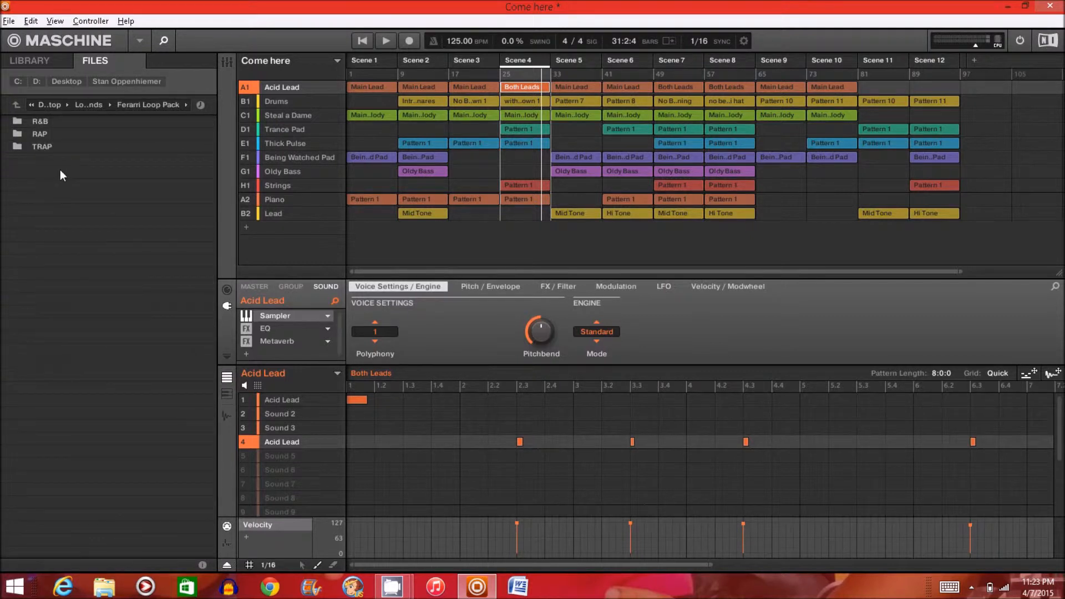
double_click(53, 122)
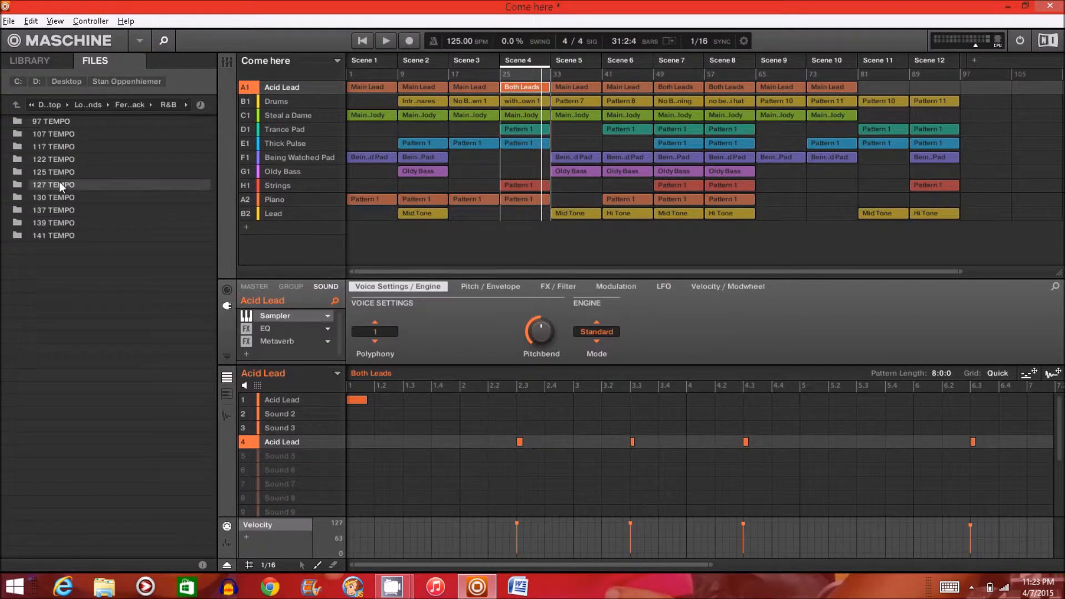
click(59, 174)
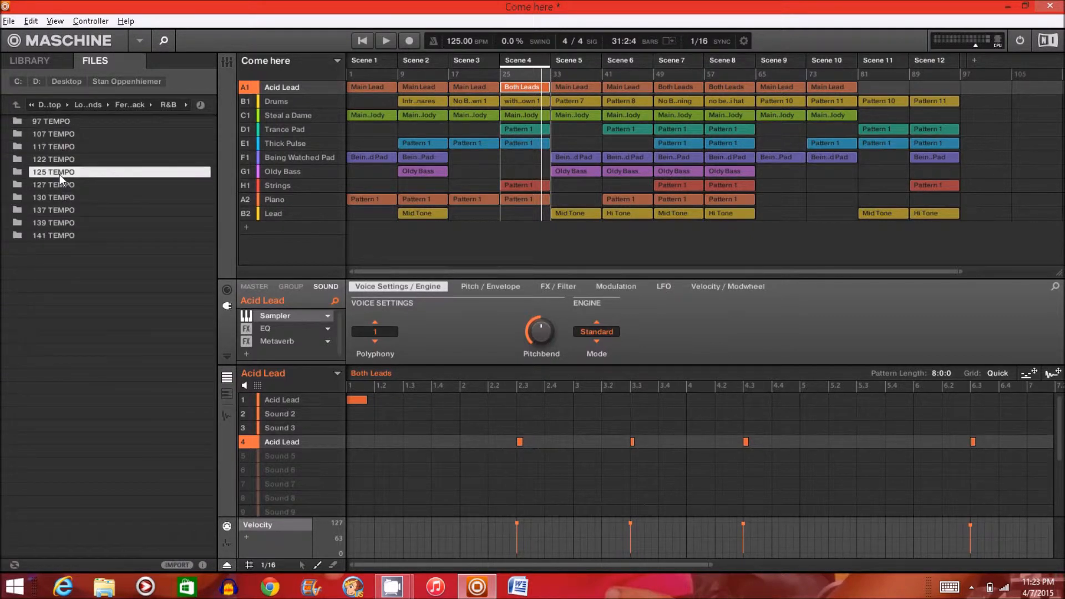
double_click(59, 174)
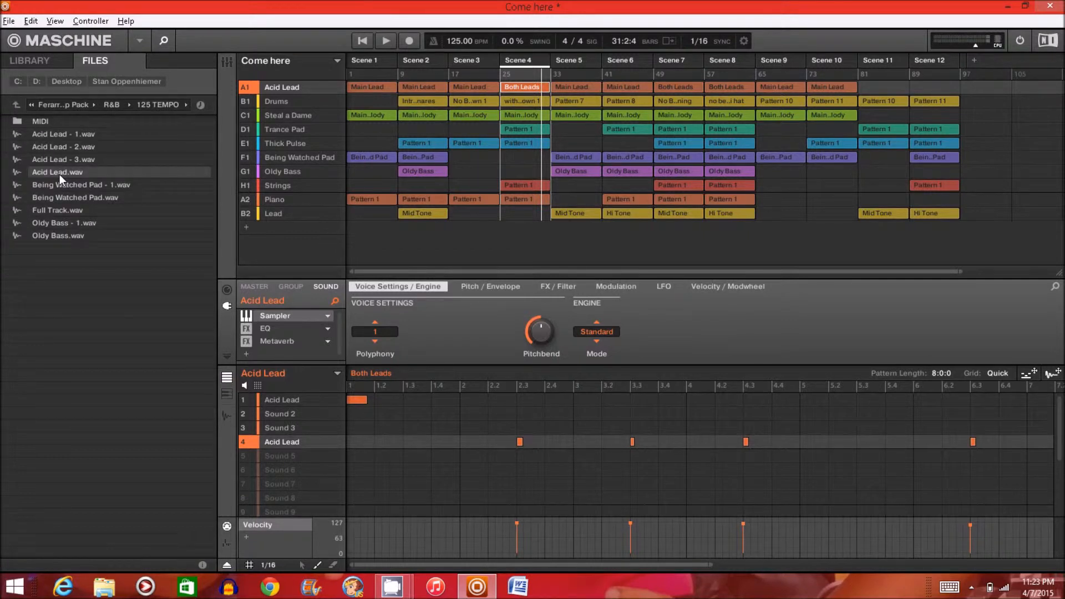
click(62, 209)
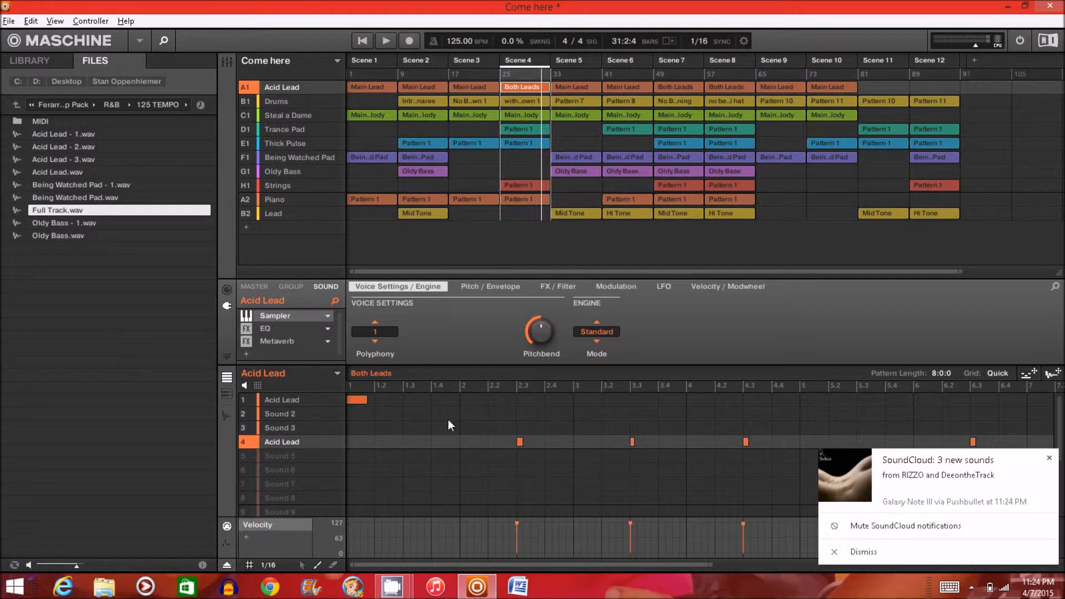
click(1049, 458)
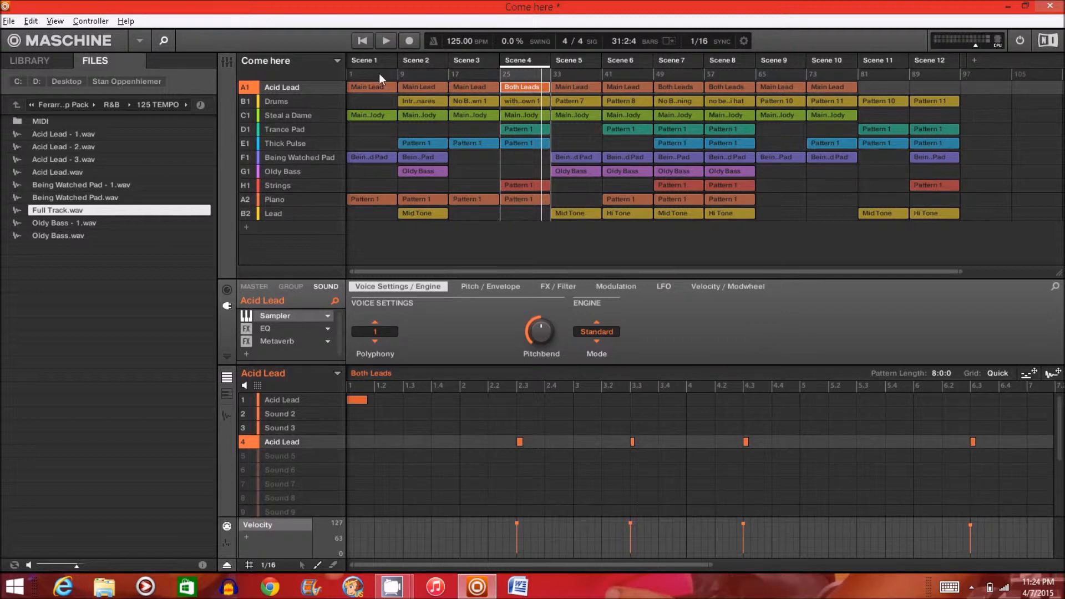
Solo the Acid Lead group and play its Main Lead pattern in Scene 3
right_click(251, 88)
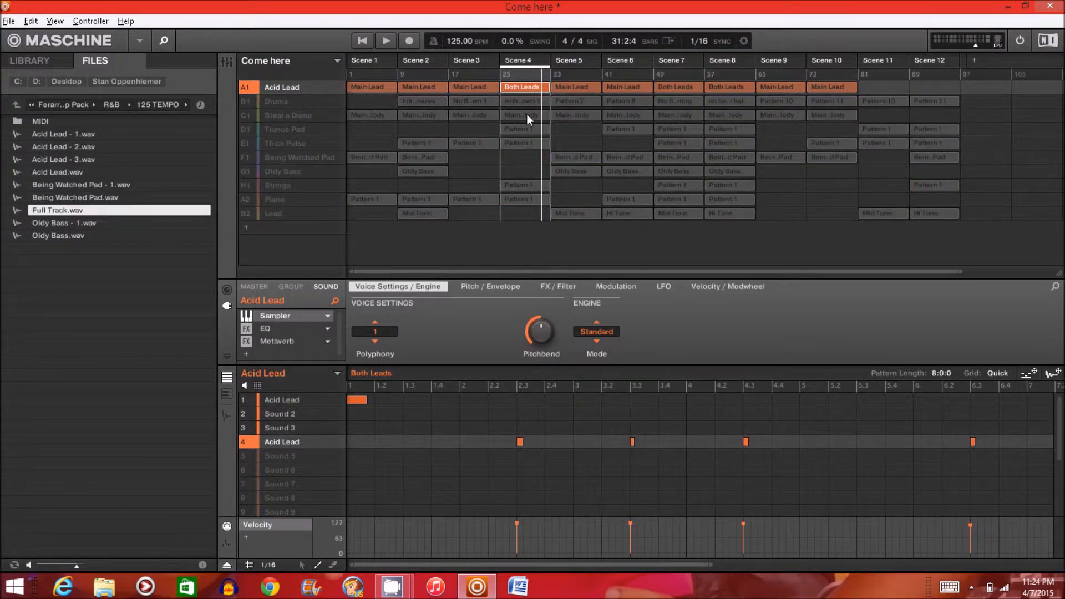
click(457, 86)
click(366, 40)
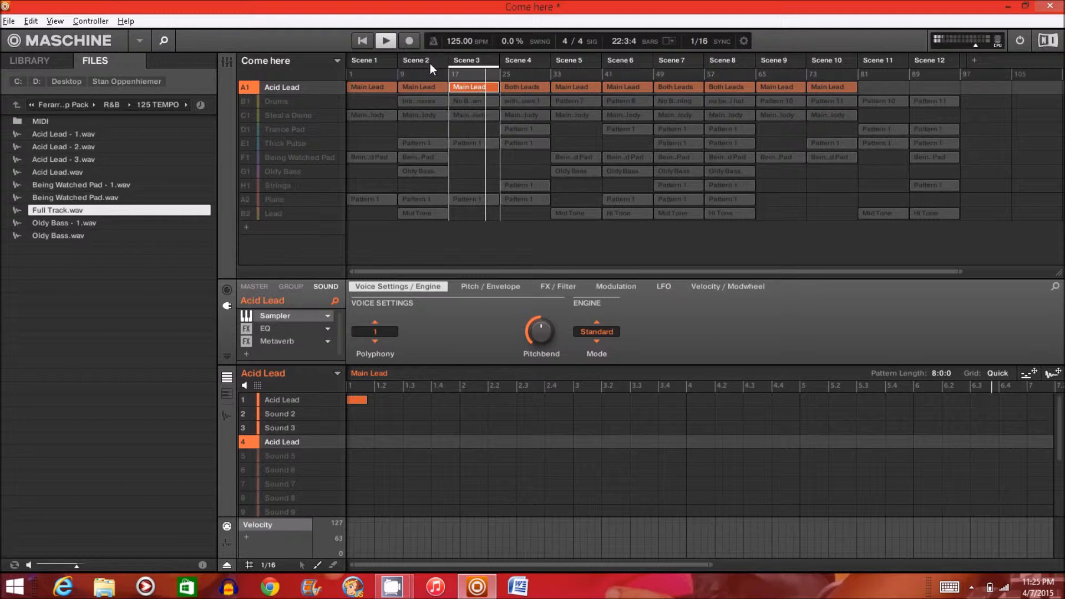
click(386, 41)
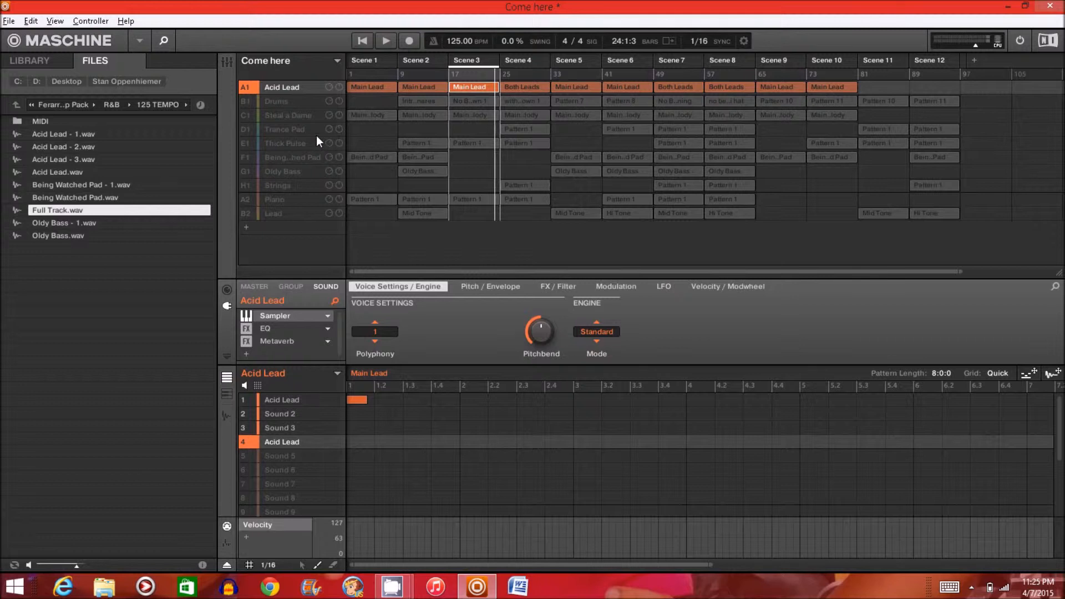
Loop Scene 2 and play it with the Being Watched Pad and Oldy Bass groups unmuted alongside Acid Lead
click(247, 157)
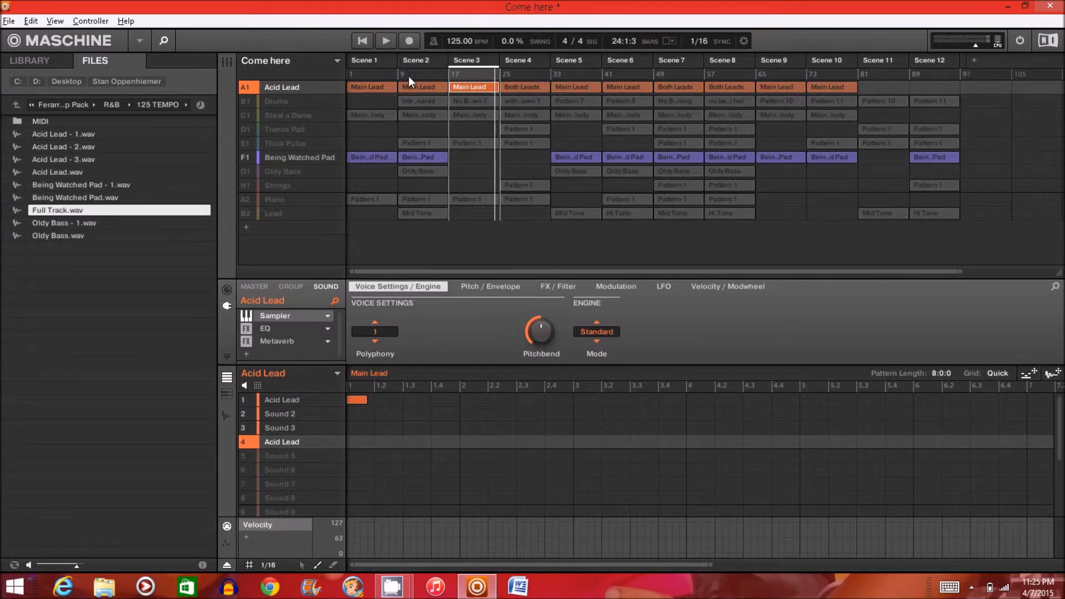
drag(468, 75, 424, 74)
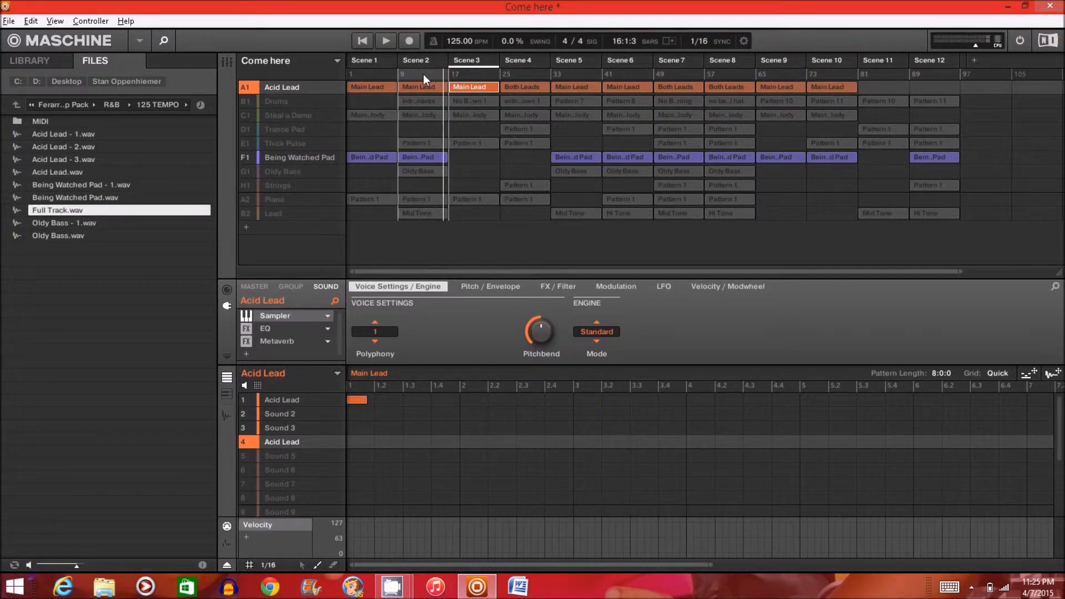
click(360, 40)
click(244, 171)
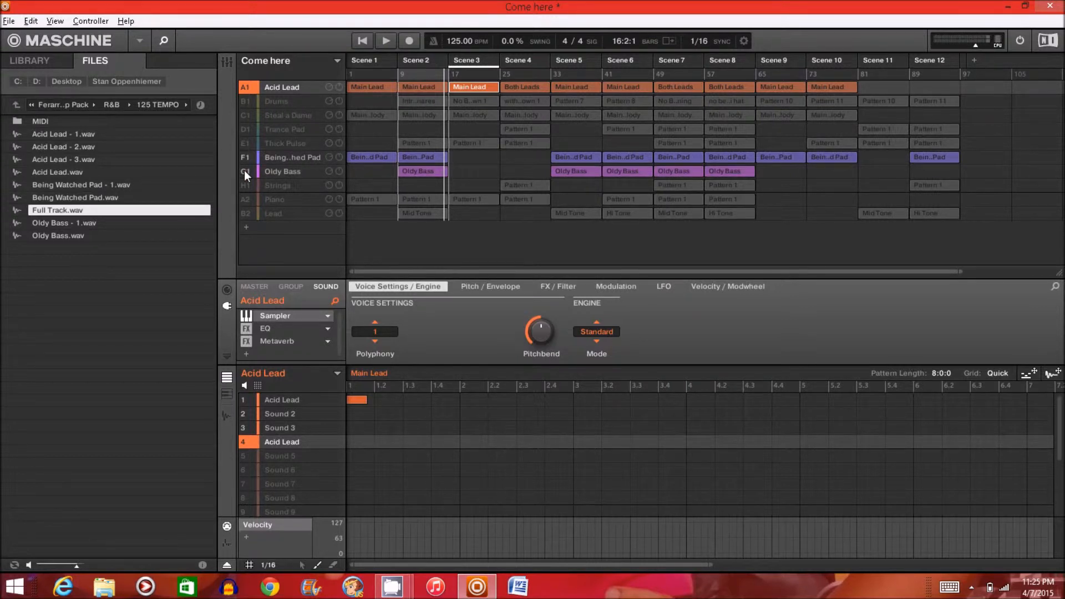
click(363, 42)
Solo the Steal a Dame group and open the MIDI folder of the 125 TEMPO loops
click(248, 118)
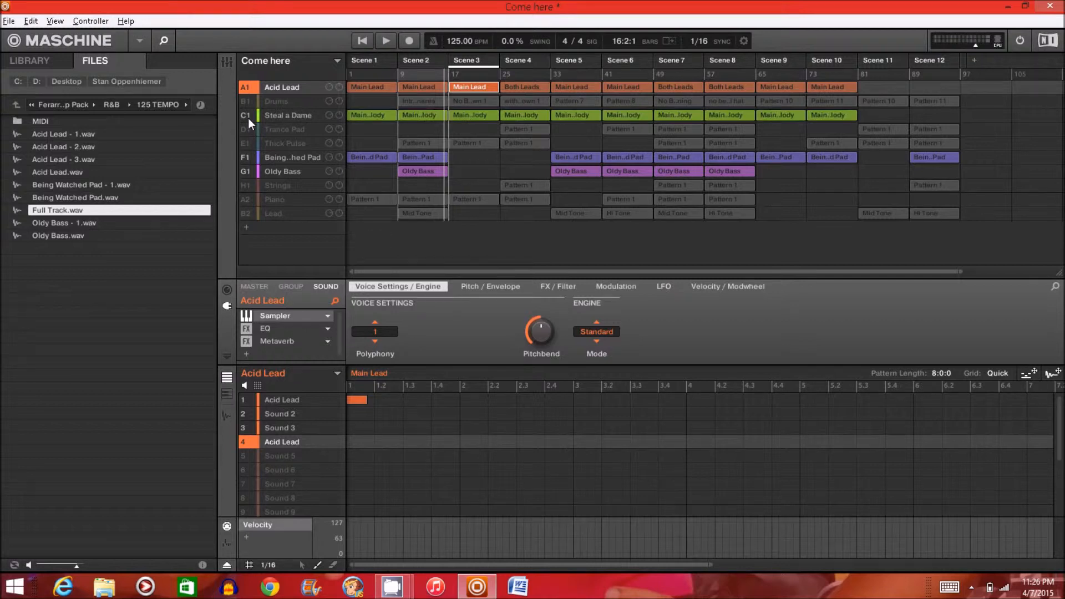
shift+click(248, 118)
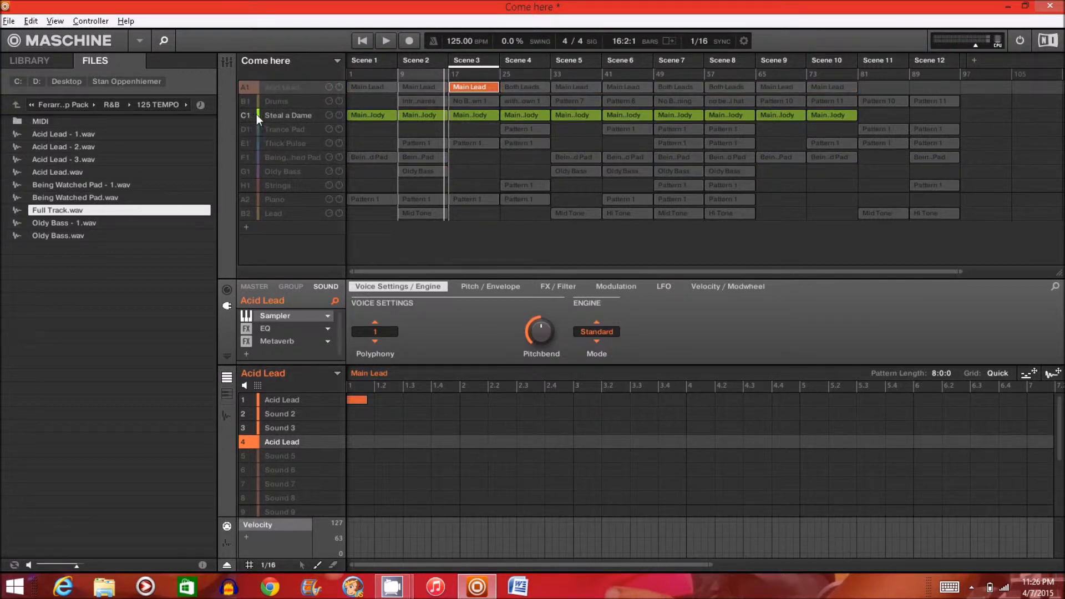
double_click(55, 122)
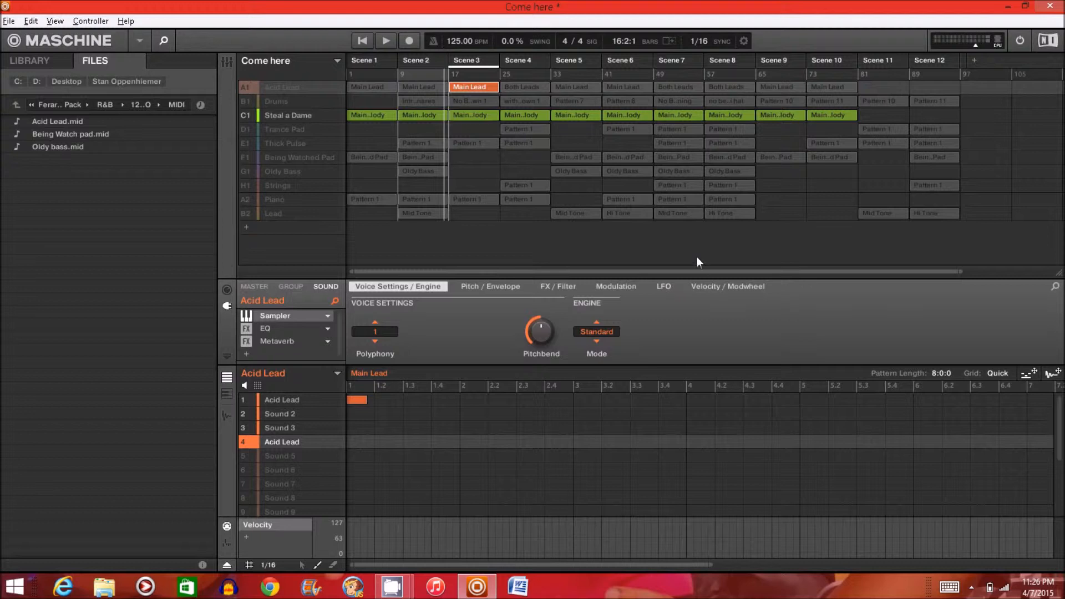
Show the full Main Melody pattern of Steal a Dame in an enlarged pattern editor and play it
click(298, 115)
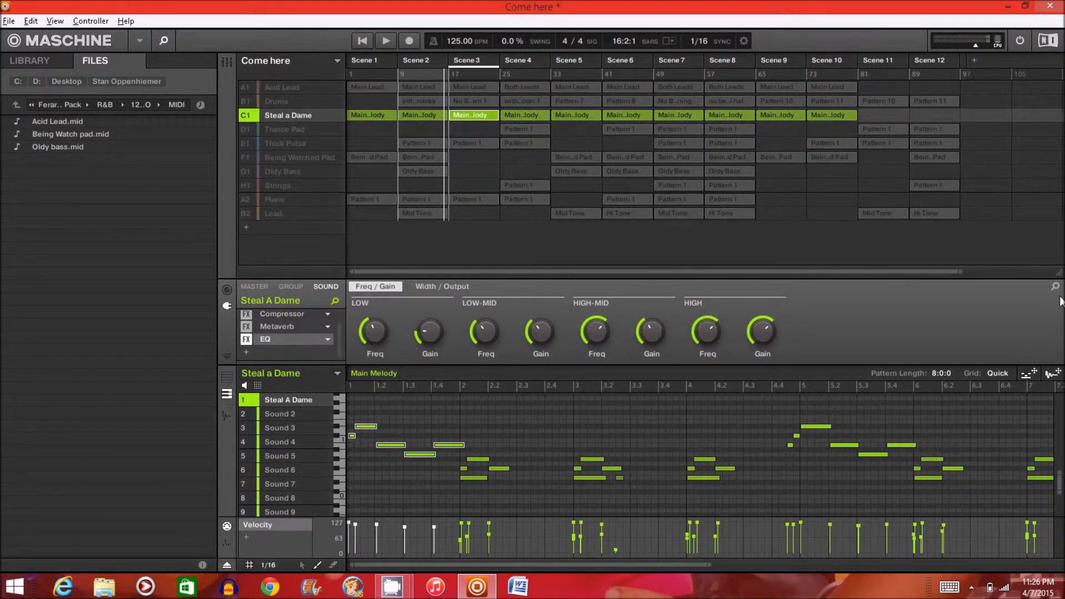
drag(1059, 272, 1049, 181)
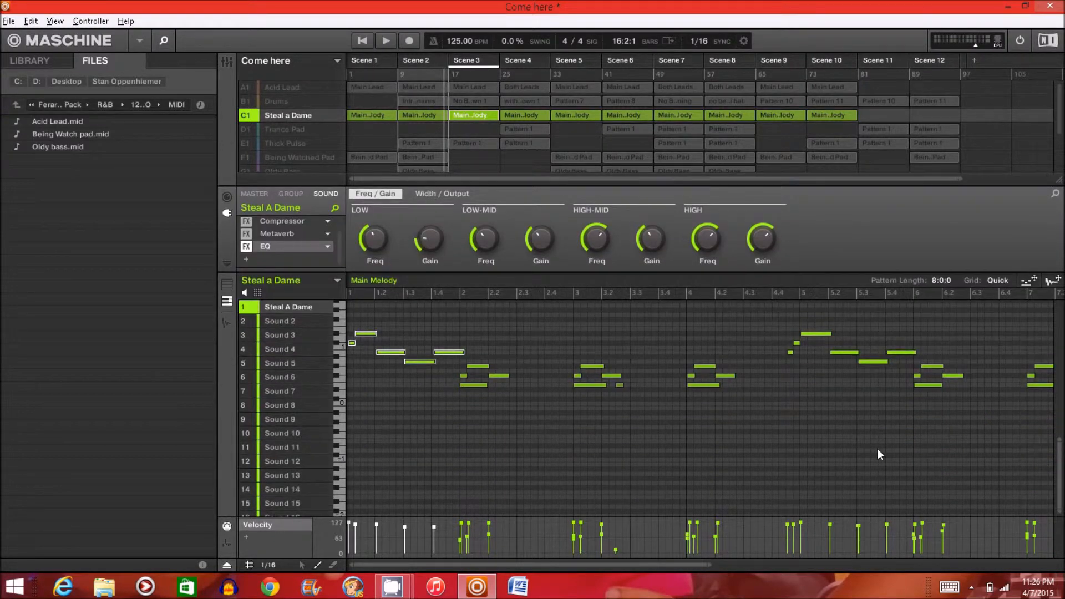
drag(707, 564, 872, 568)
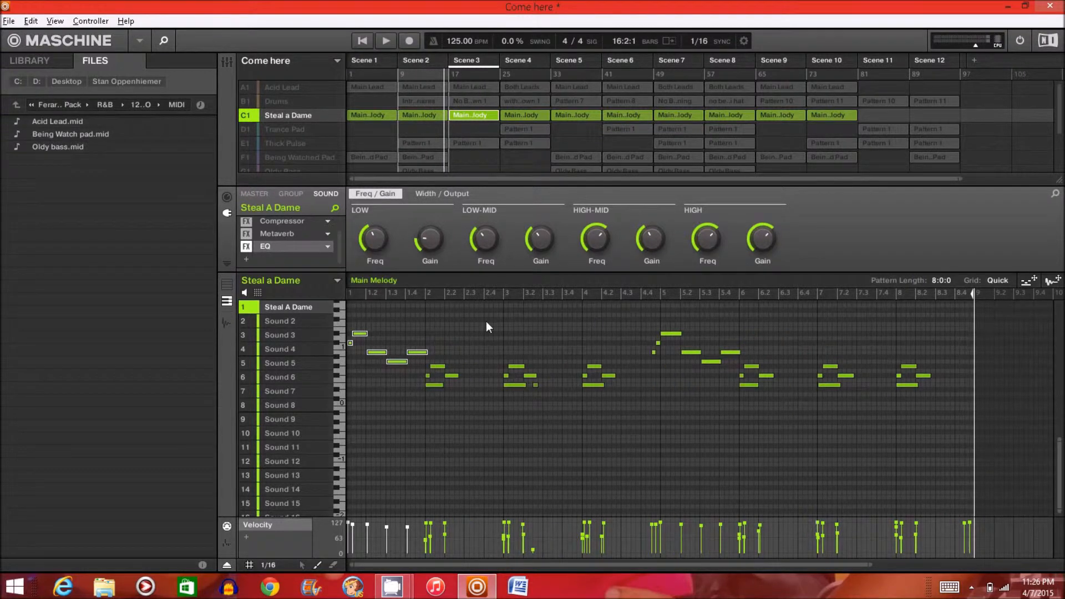
click(356, 40)
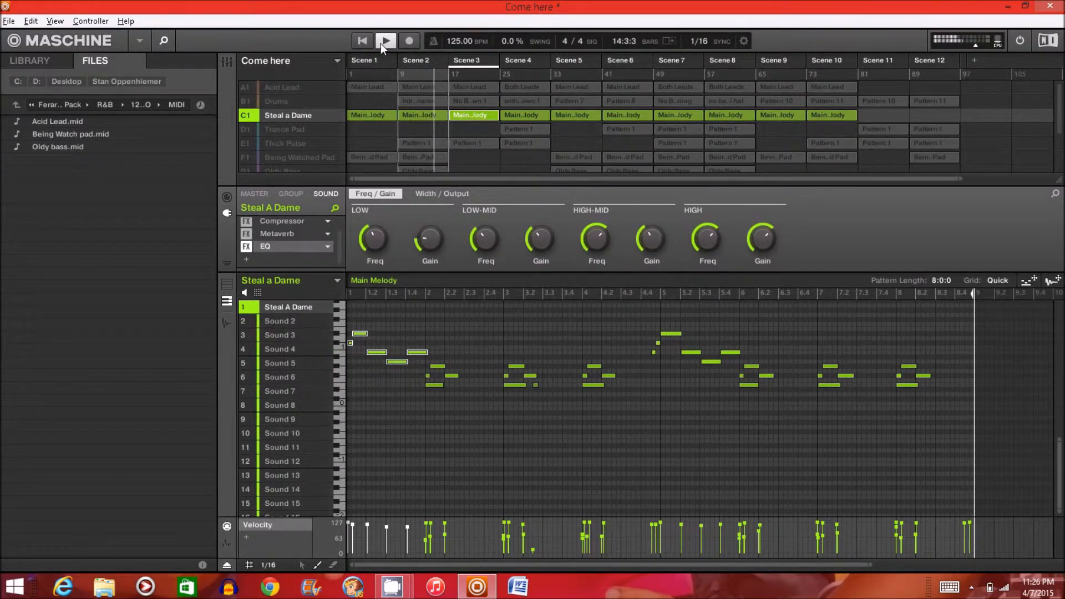
Show the Thick Pulse group's Pattern 1 notes and play that group soloed
click(248, 145)
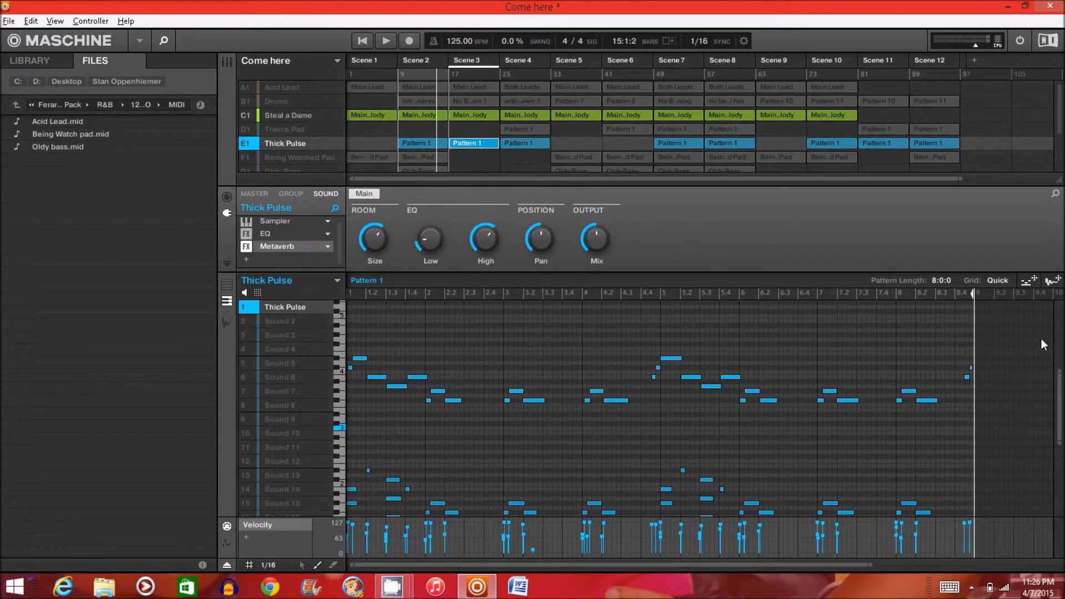
drag(1060, 387, 1059, 403)
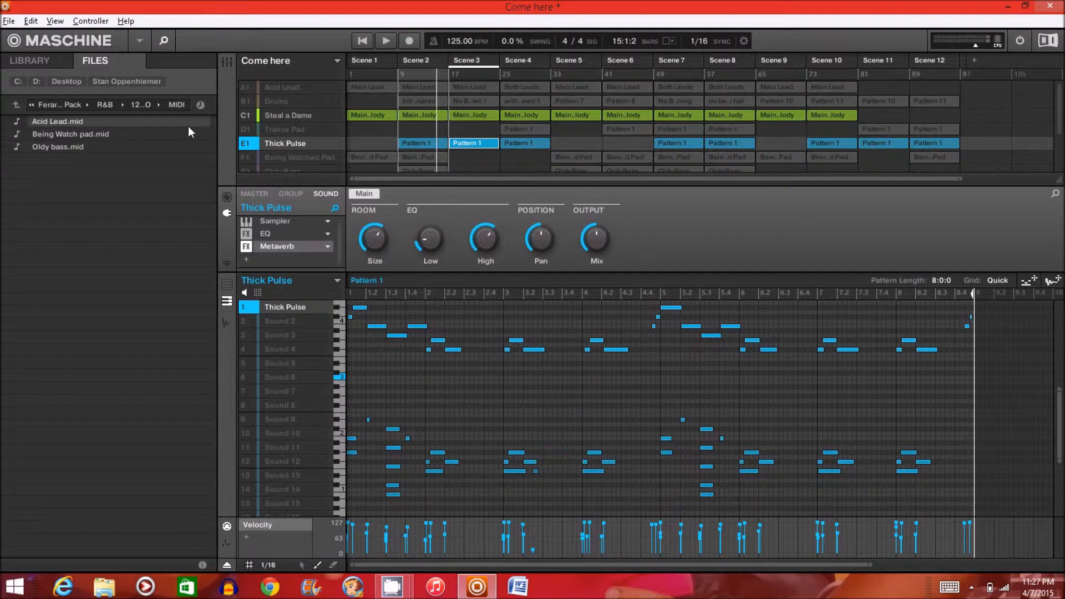
right_click(248, 145)
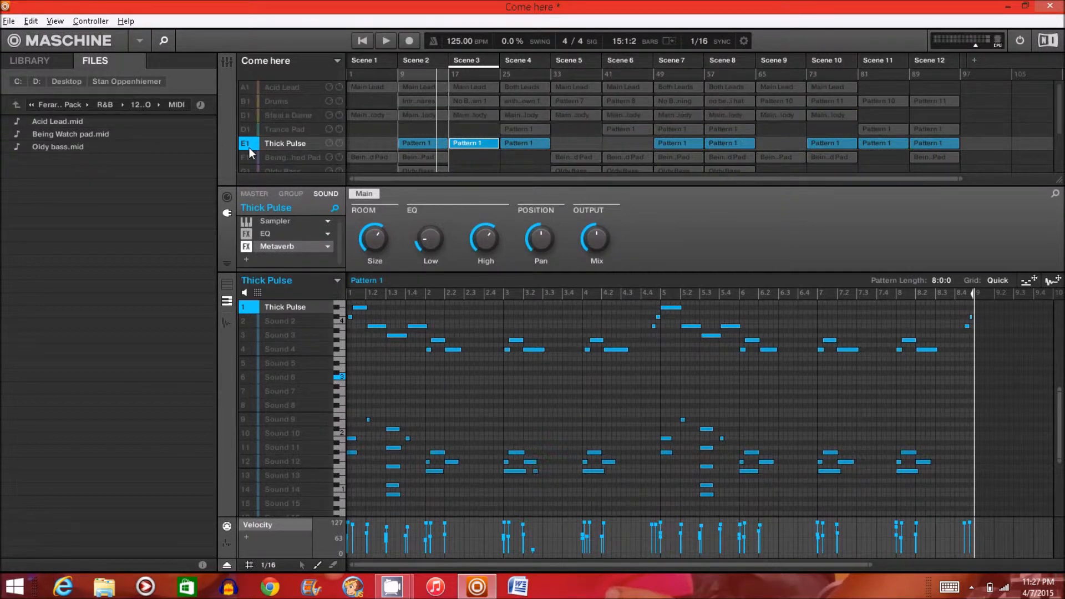
click(359, 44)
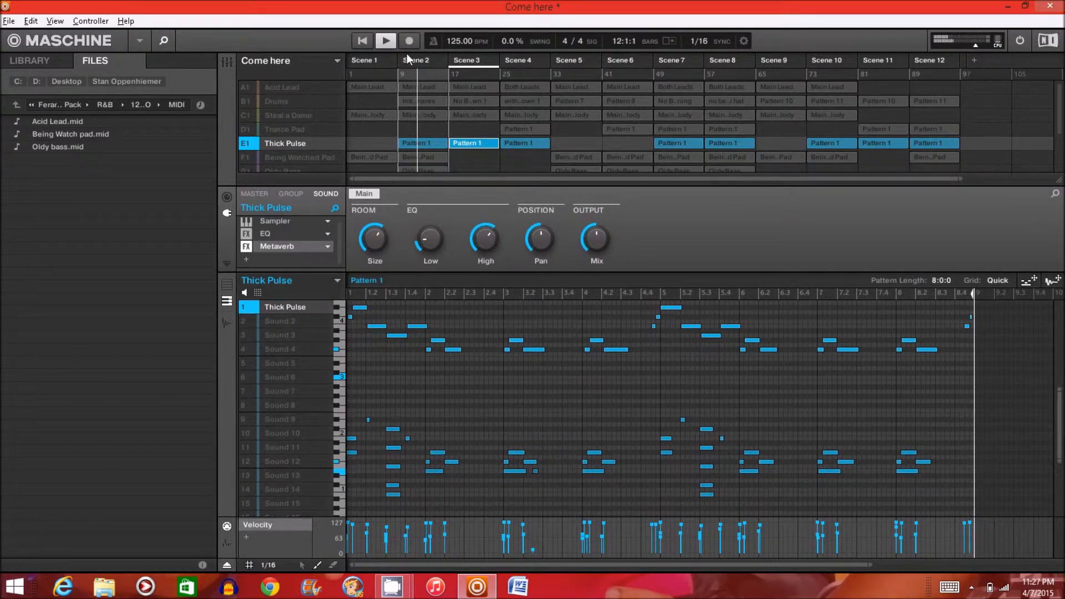
click(387, 41)
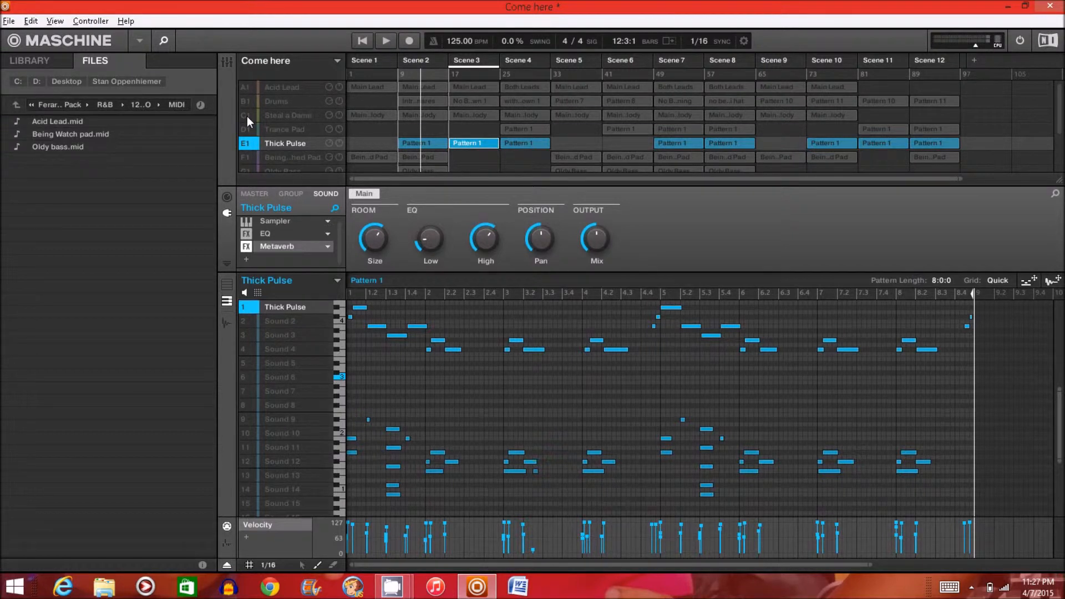
Unmute Steal a Dame, show both octaves of its Main Melody notes, and play it together with Thick Pulse
click(282, 114)
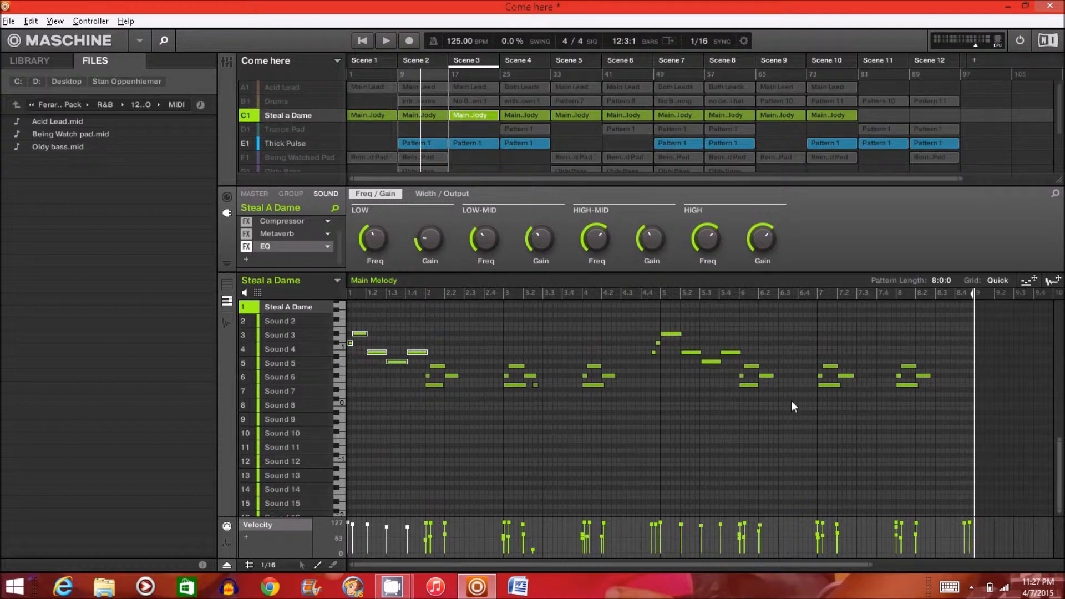
drag(1060, 499, 1059, 466)
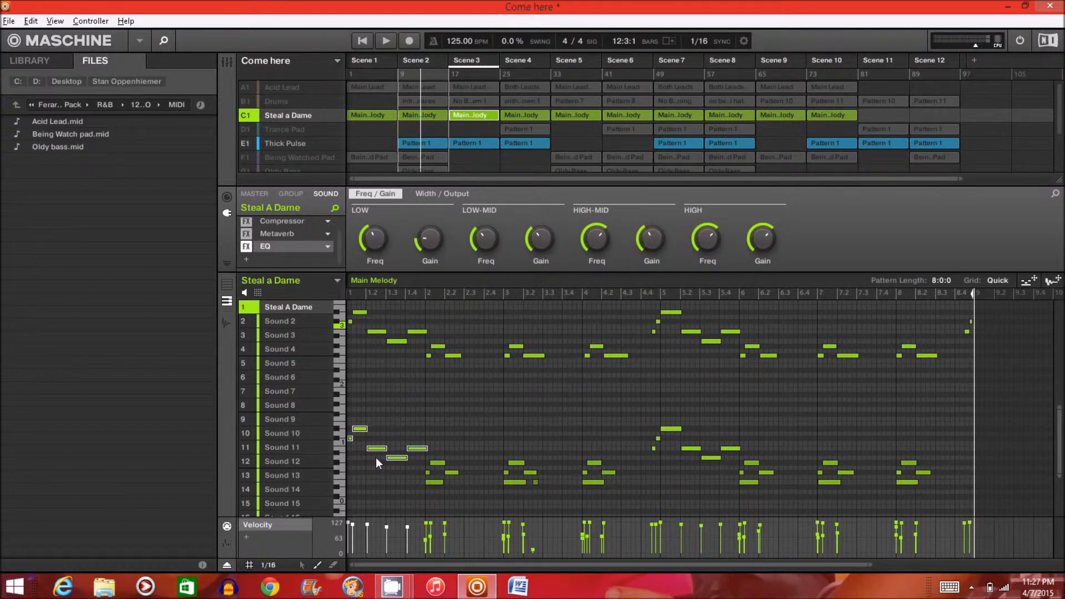
click(362, 41)
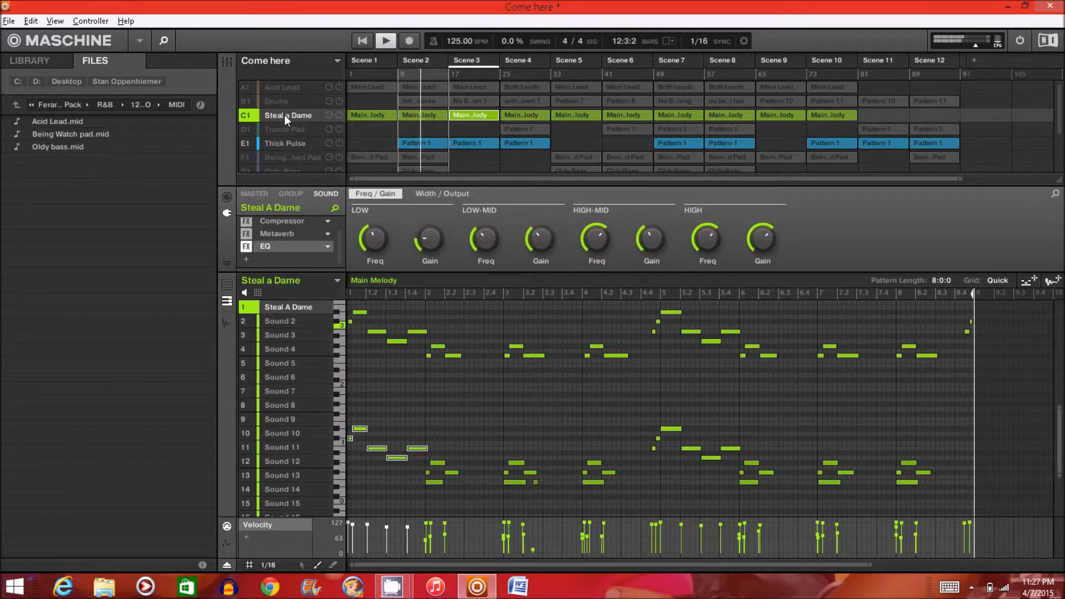
key(space)
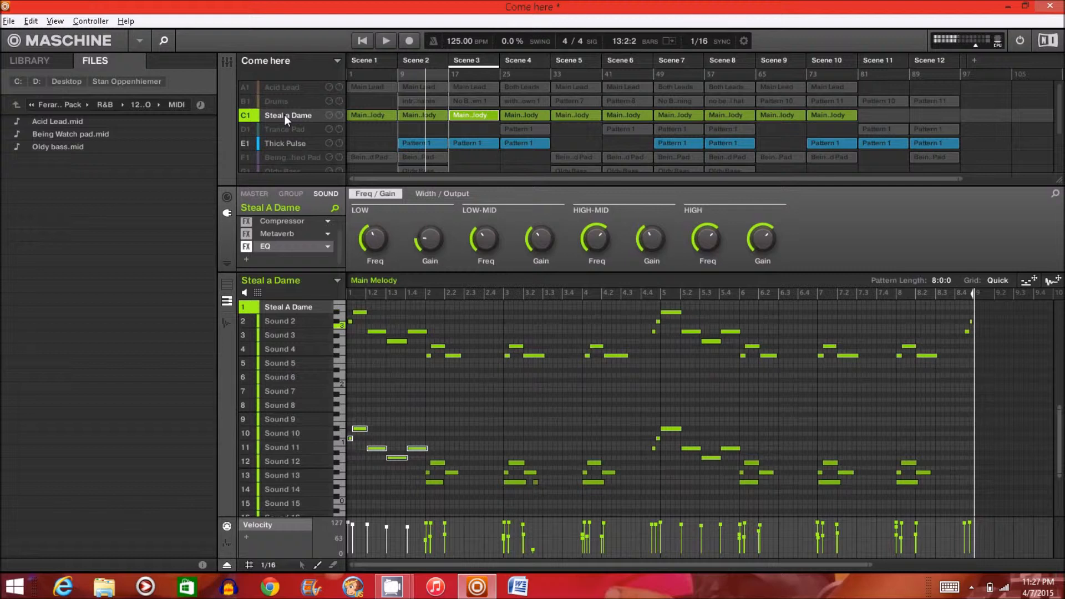
Unmute Acid Lead, Being Watched Pad, Oldy Bass and Piano, and play them together with Steal a Dame and Thick Pulse in Scene 2
click(244, 85)
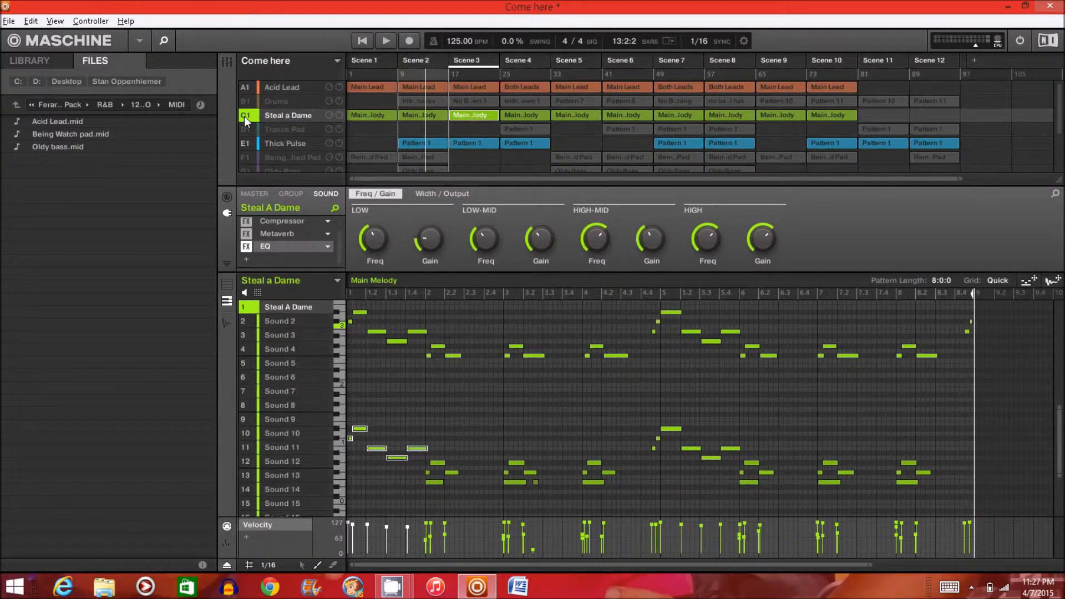
scroll(244, 116, down, 4)
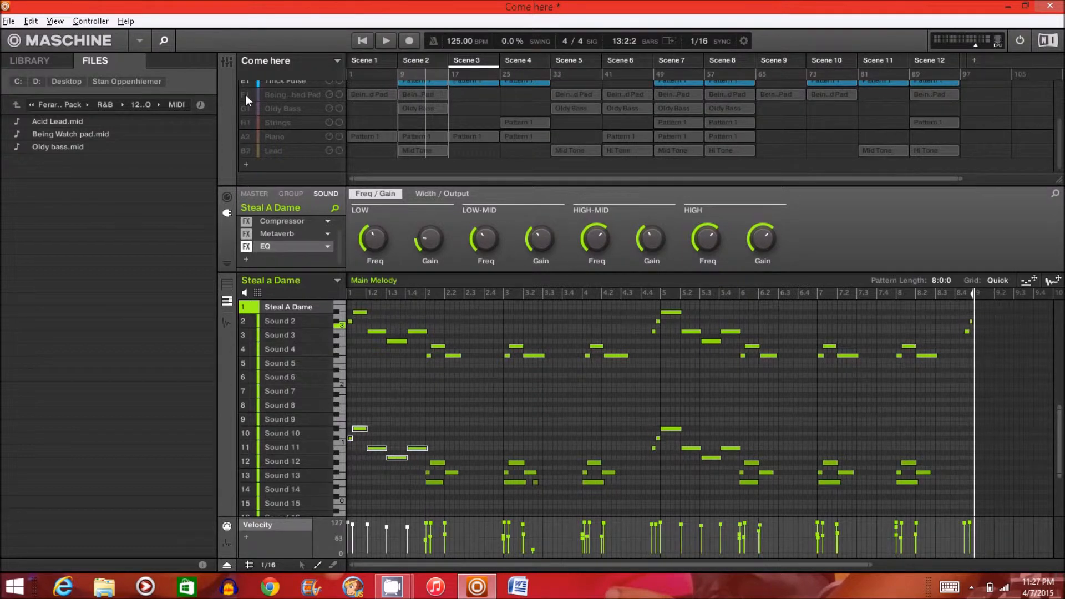
click(245, 95)
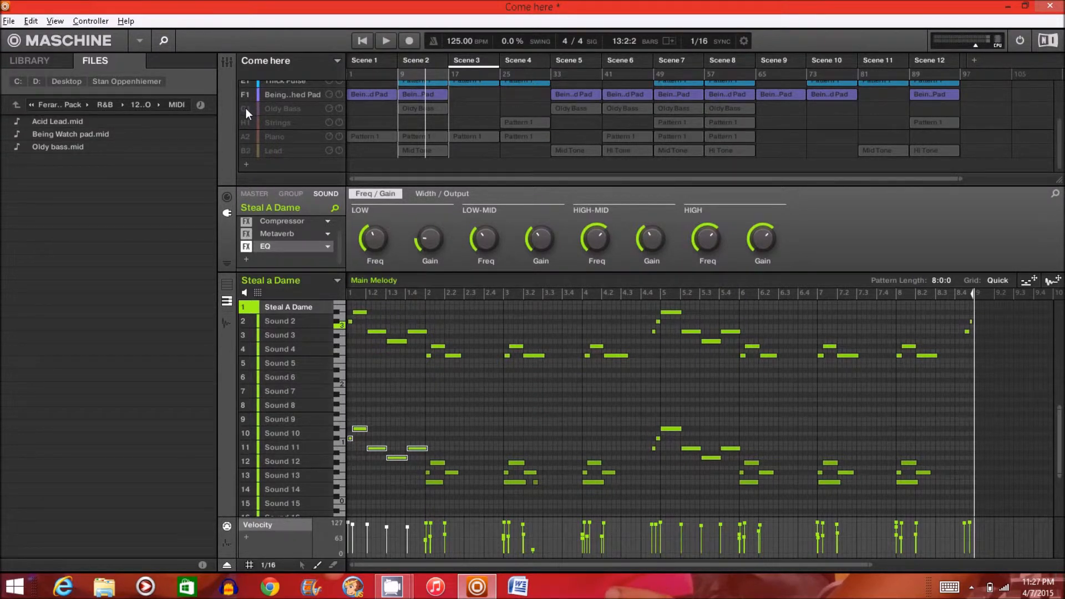
click(245, 109)
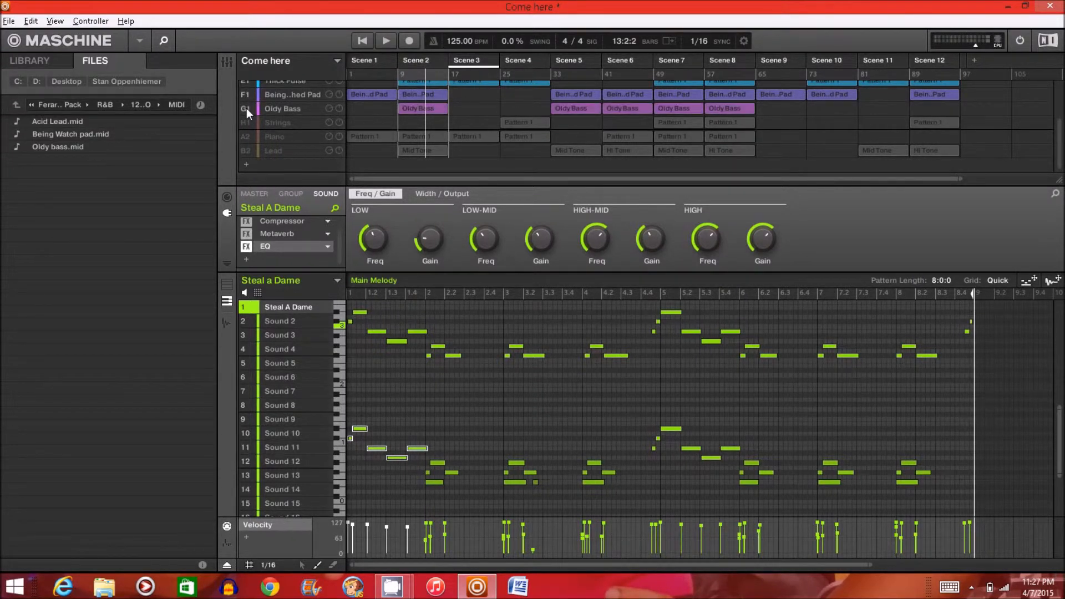
click(245, 138)
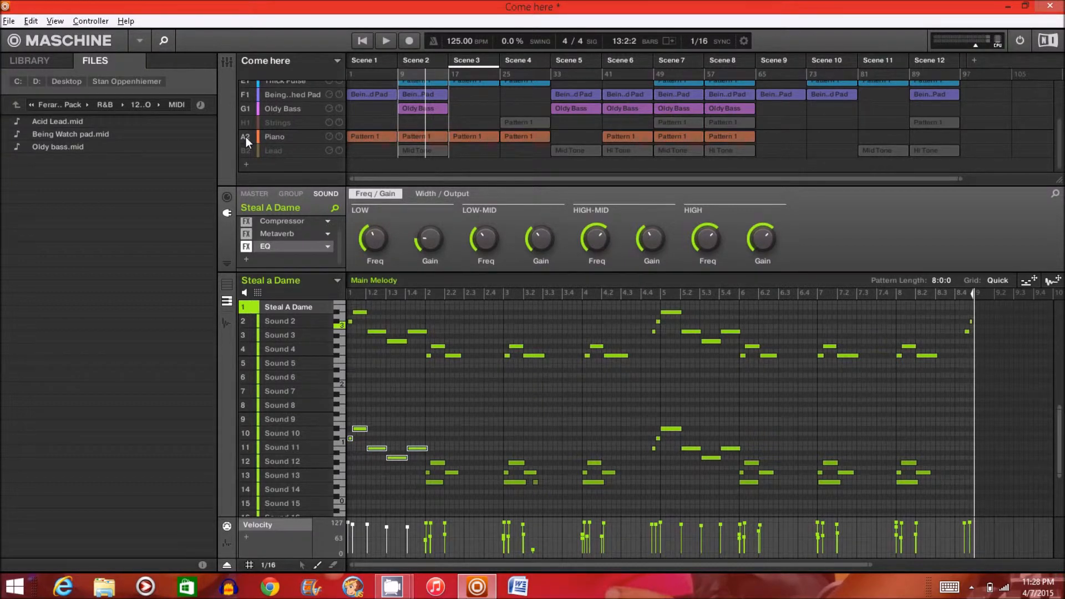
click(358, 44)
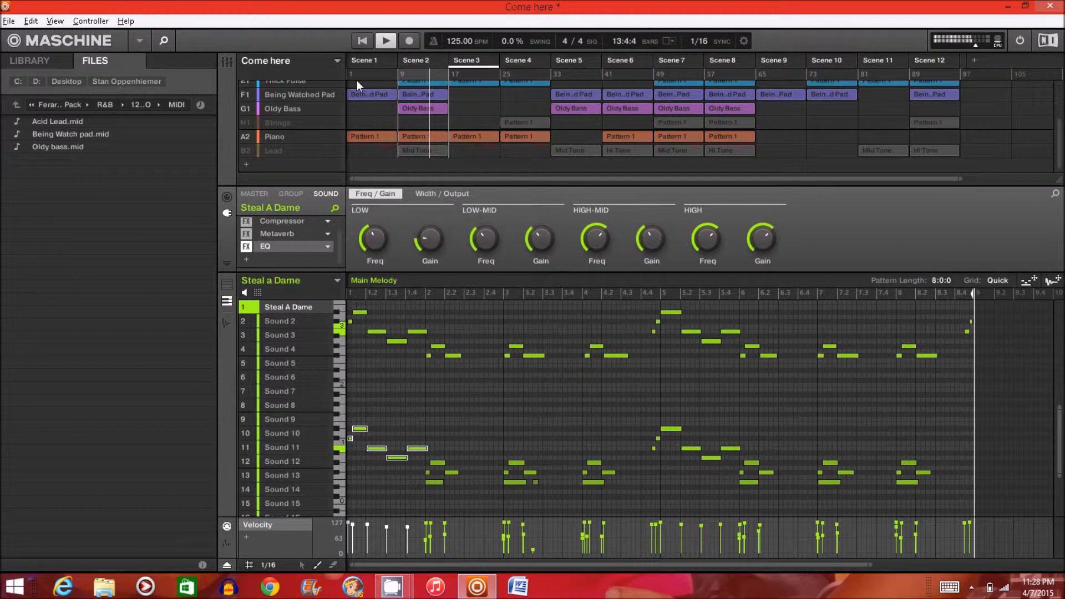
click(383, 40)
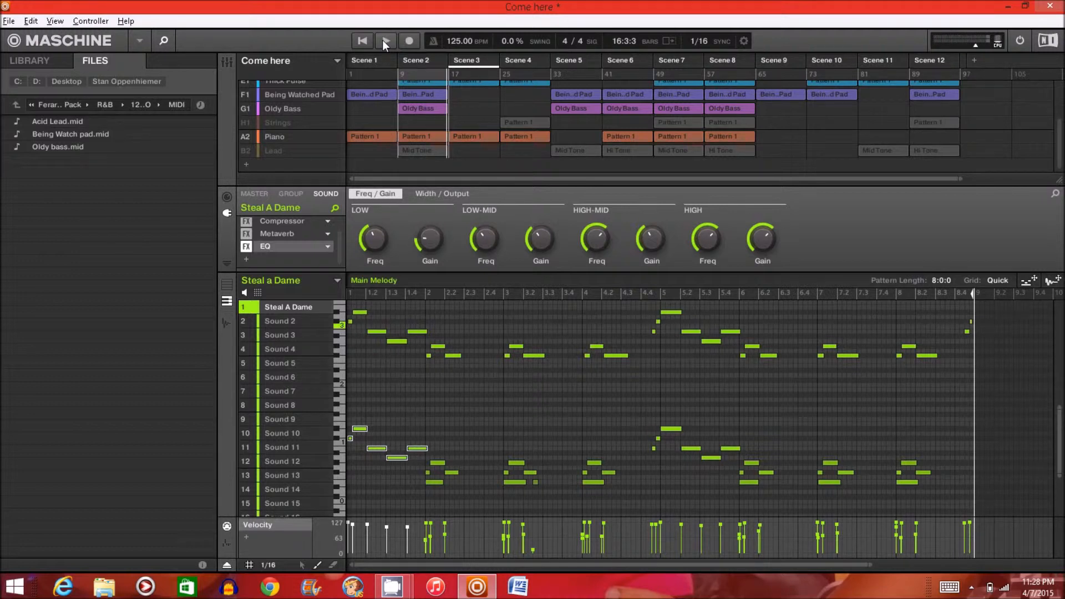
Solo the Lead group, show its Mono Guitar sound, and play its Mid Tone pattern in Scene 2
right_click(247, 150)
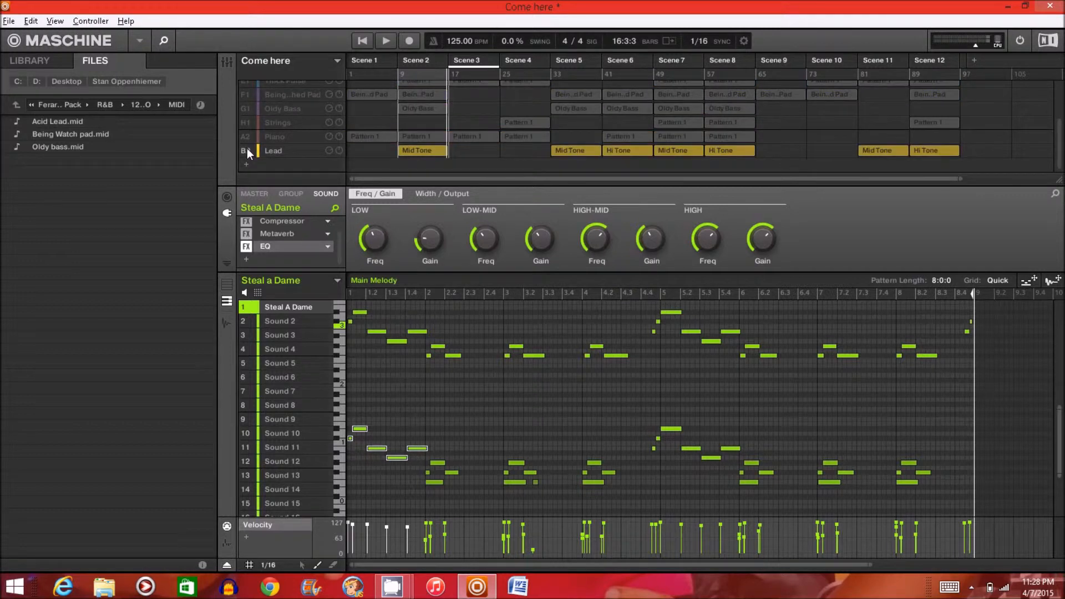
click(271, 151)
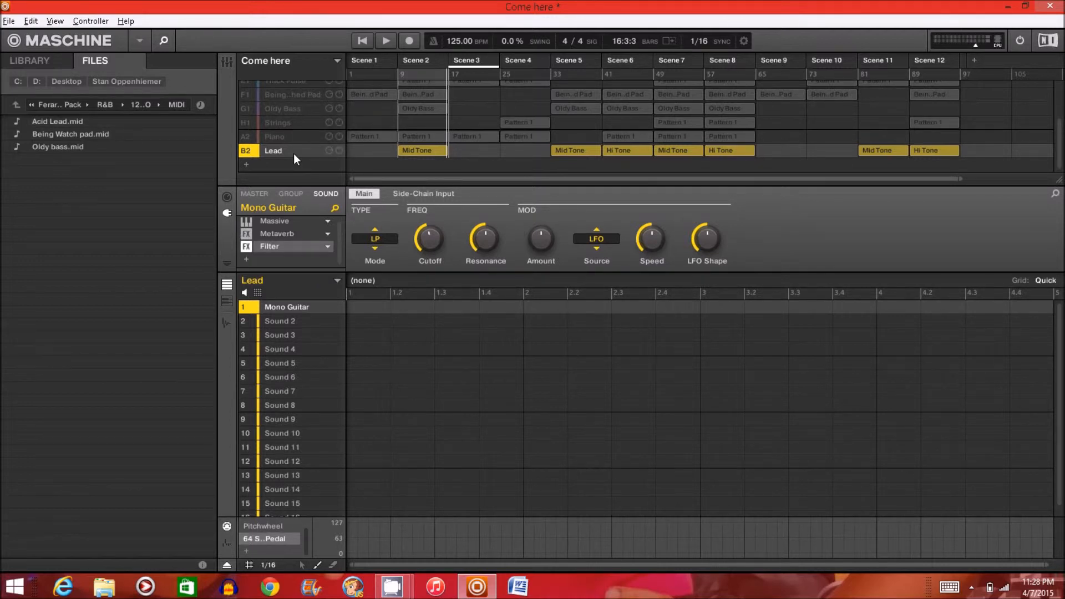
click(361, 40)
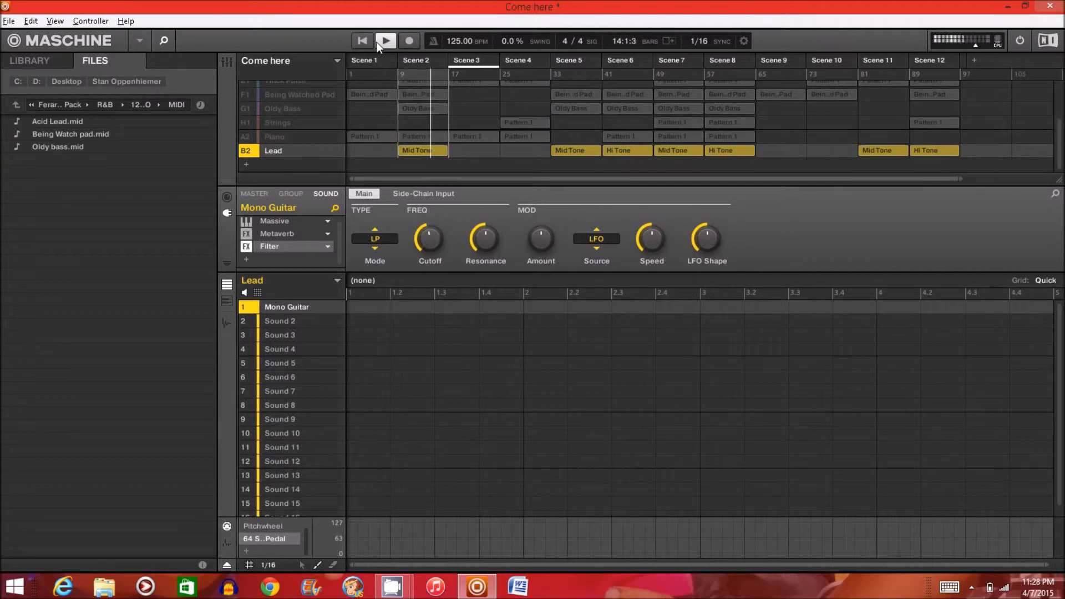
click(377, 42)
Select Scene 4, solo the Strings group, and play its Pattern 1
scroll(271, 109, up, 1)
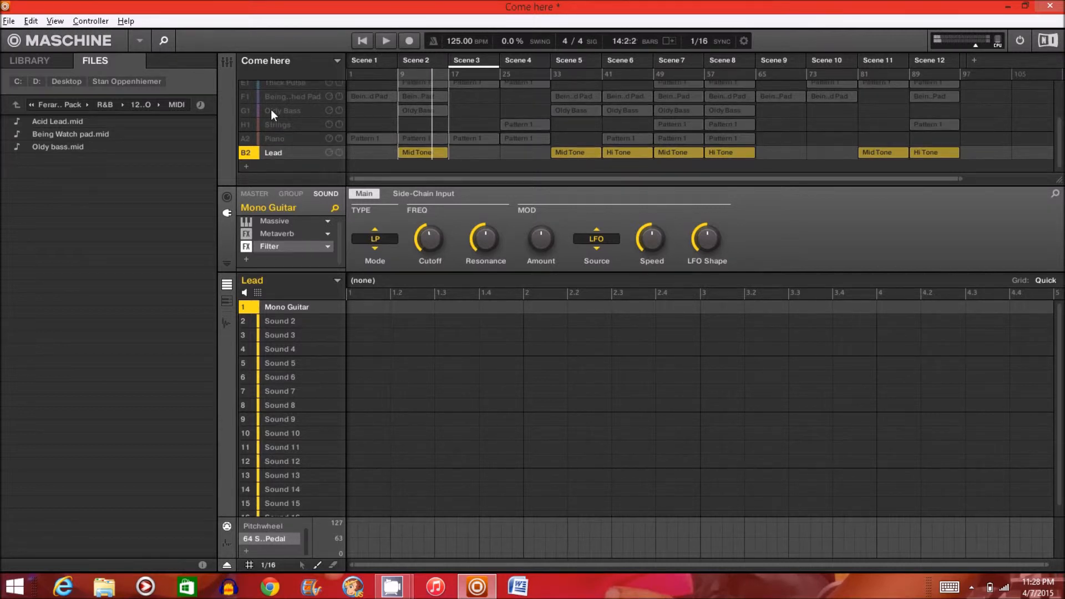
scroll(271, 108, up, 1)
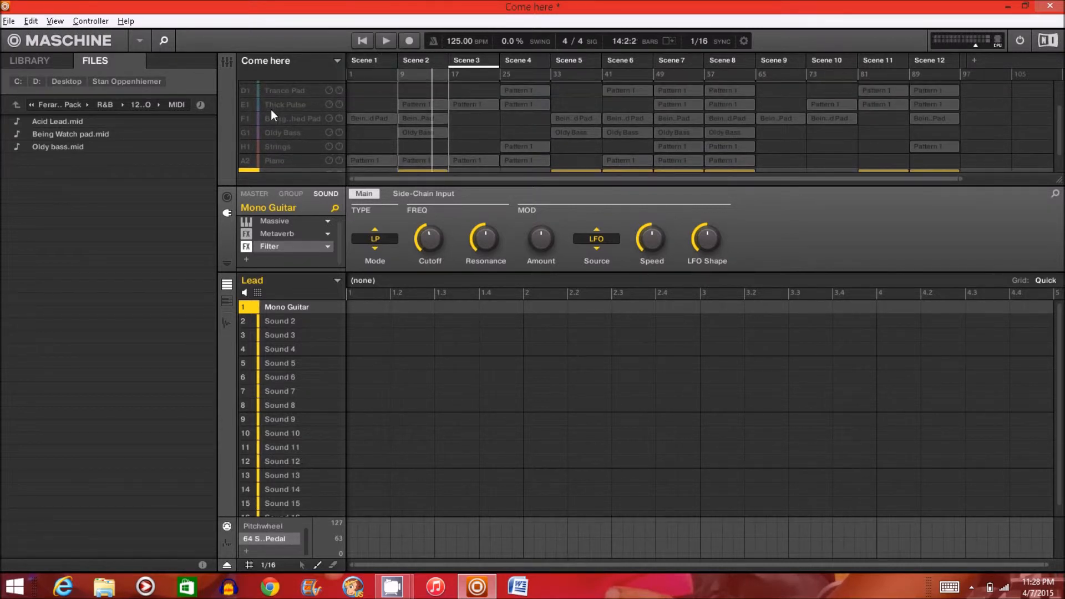
scroll(270, 109, down, 2)
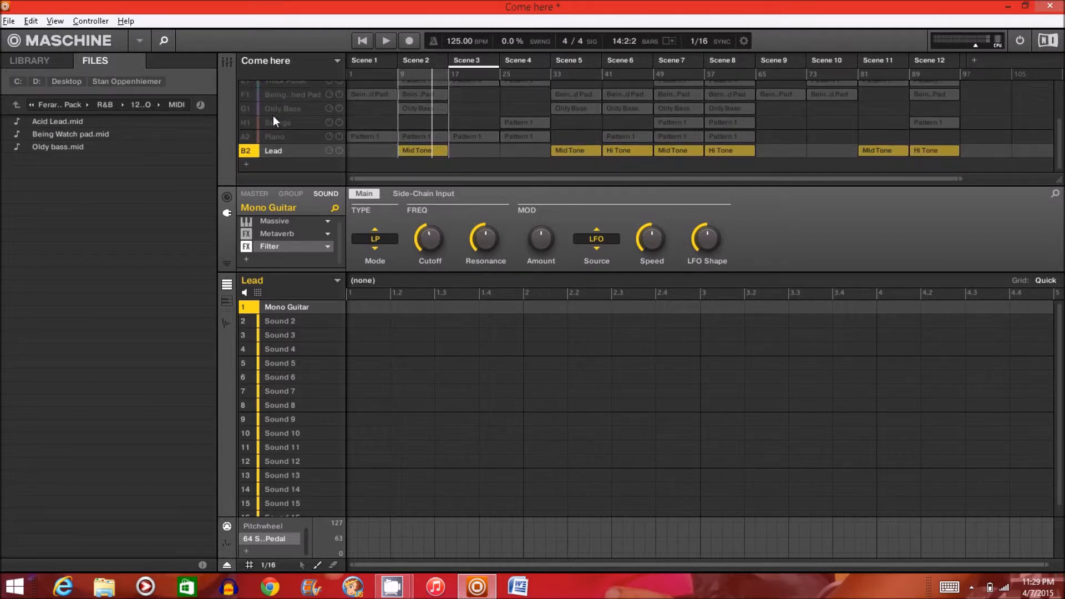
double_click(515, 62)
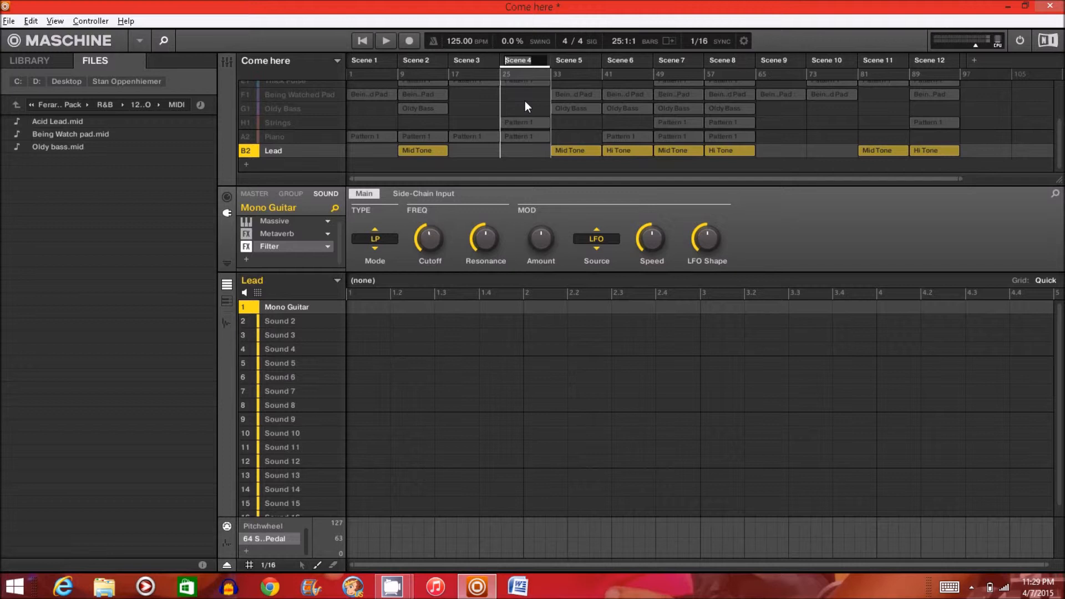
click(251, 151)
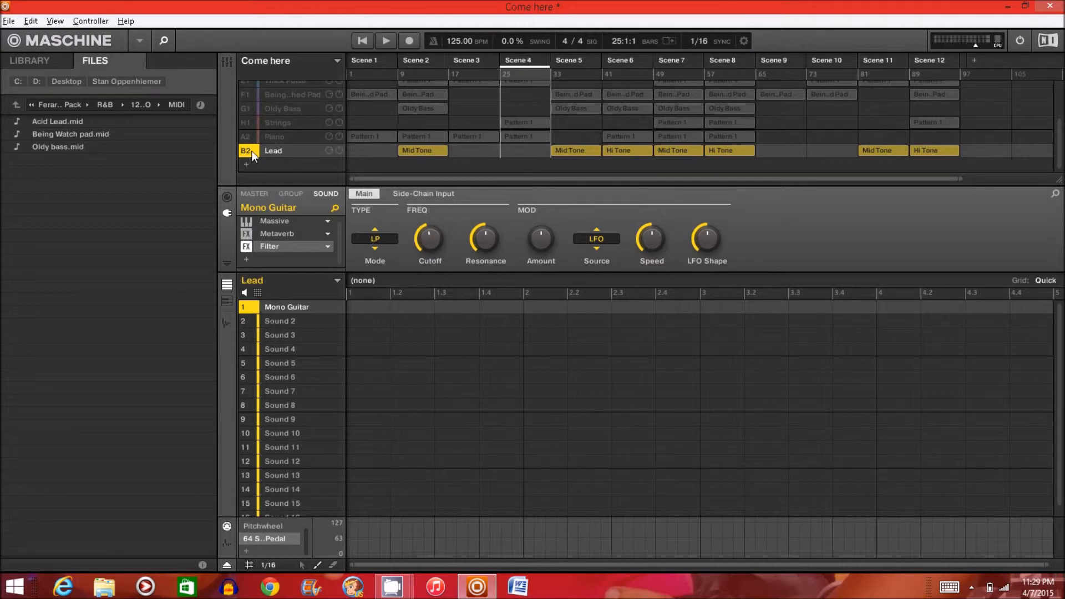
click(247, 124)
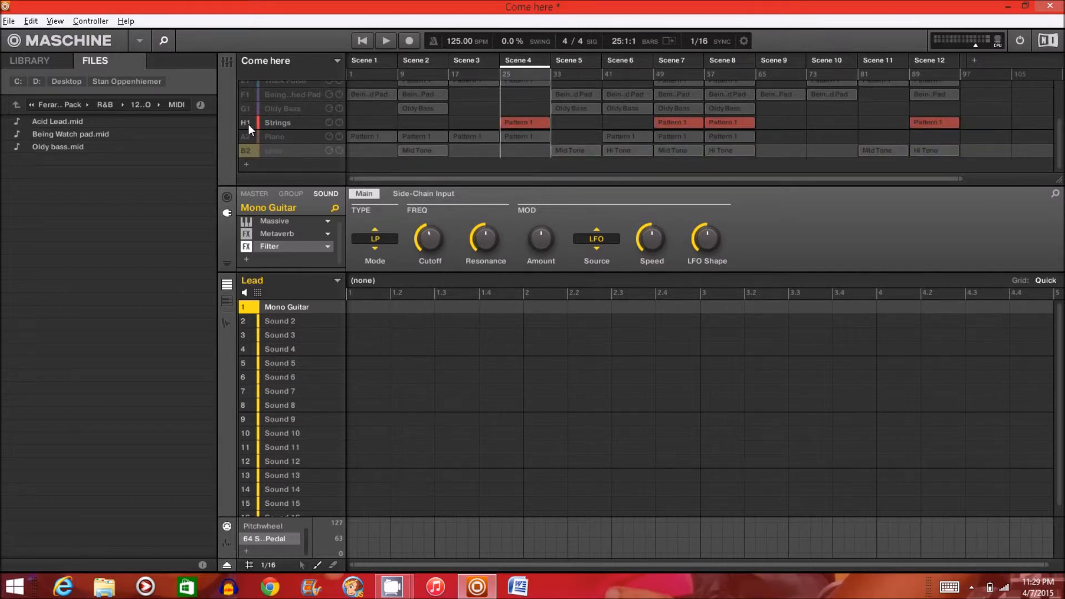
click(361, 41)
Loop Scene 2 with the playhead at bar 11 and solo the Drums group
click(416, 75)
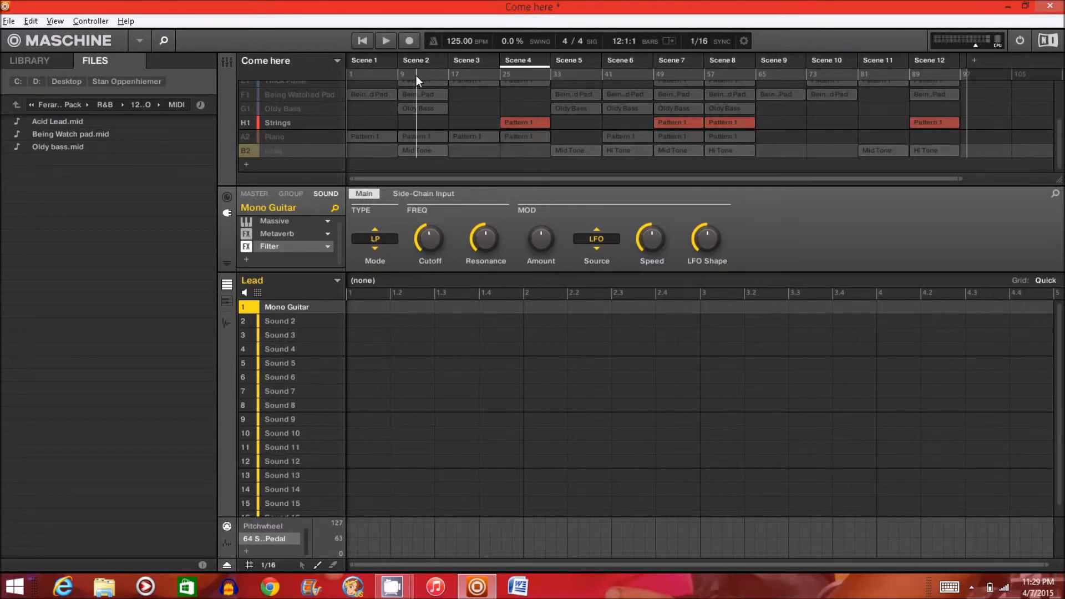
click(415, 62)
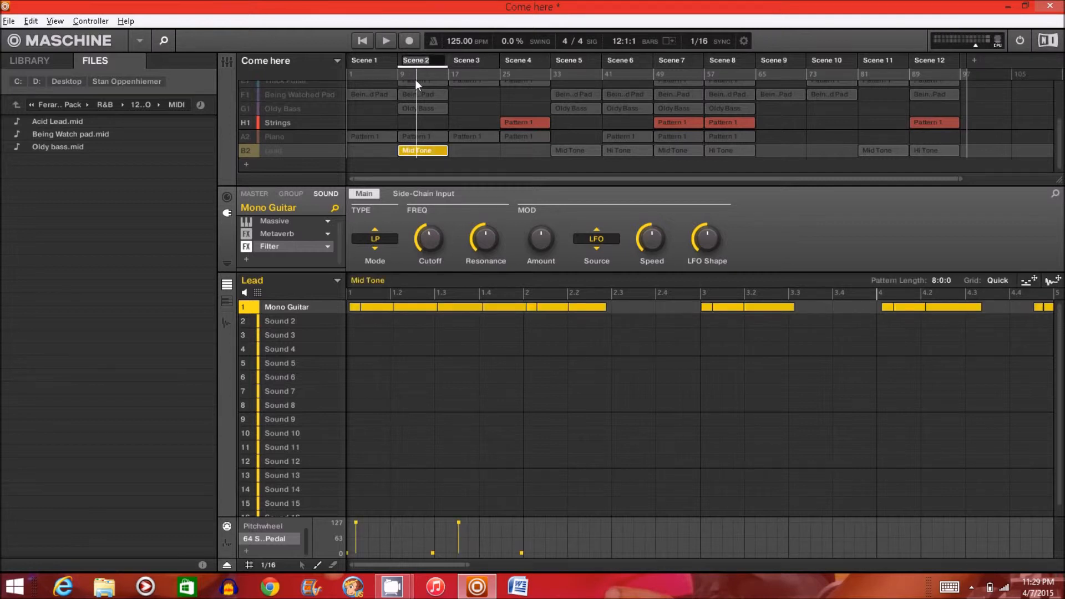
click(410, 71)
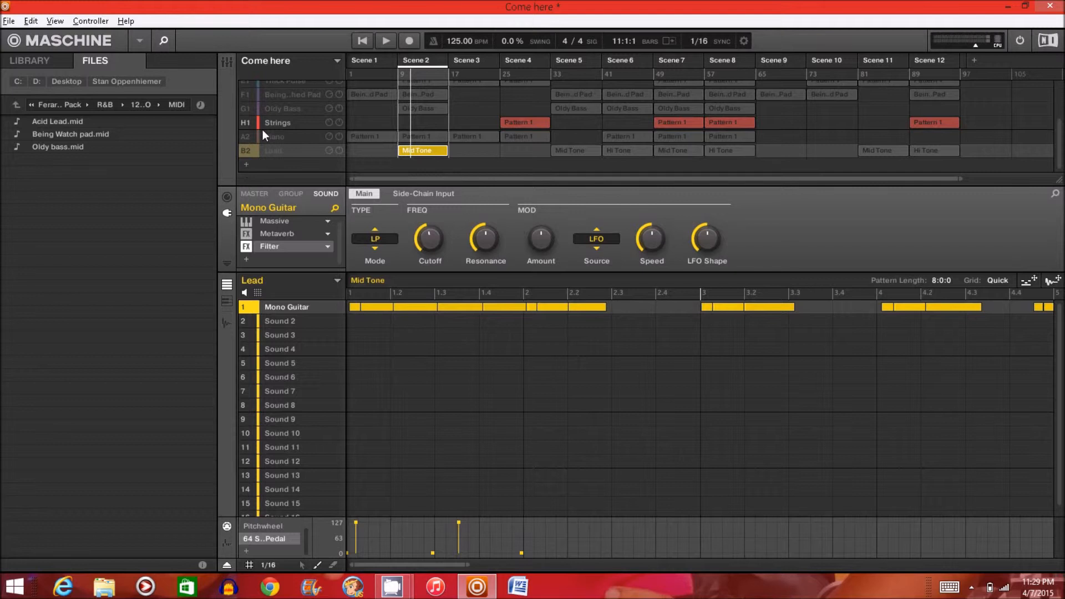
scroll(261, 129, up, 3)
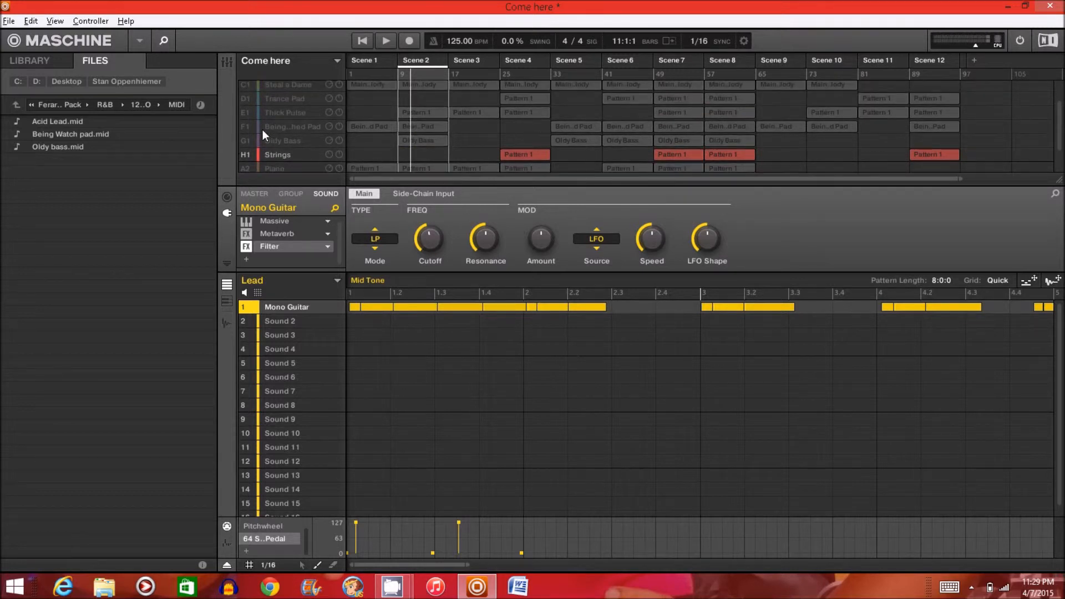
scroll(262, 129, up, 2)
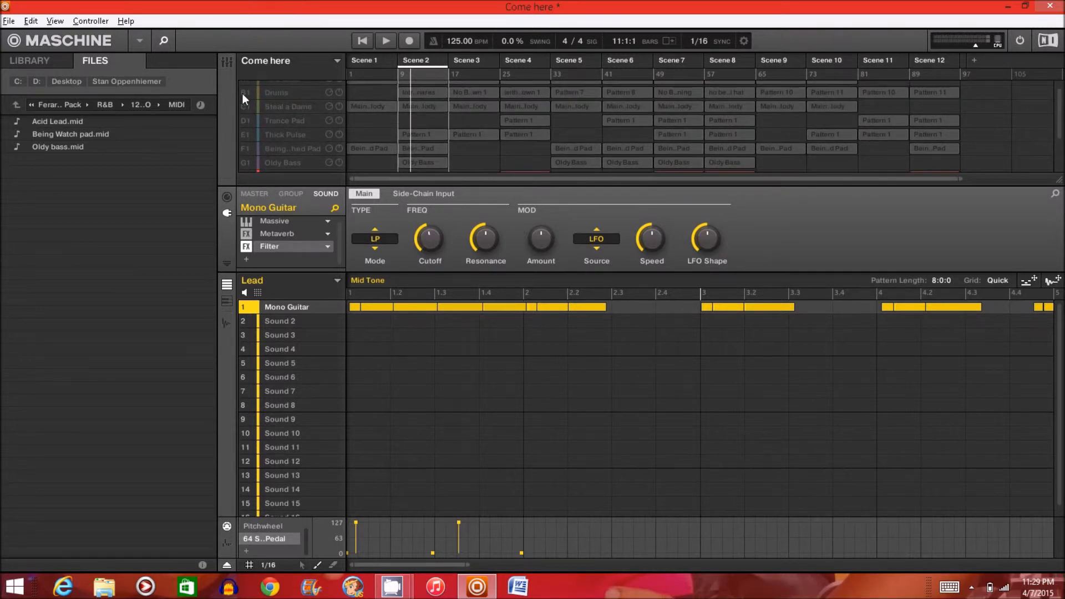
click(244, 92)
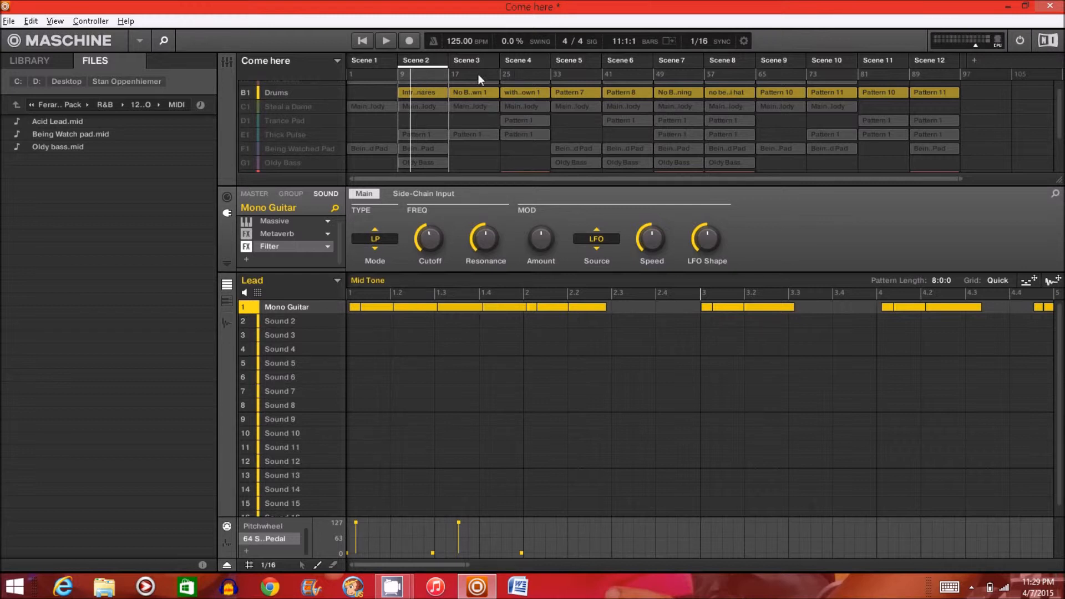
Loop Scene 4 with the playhead at bar 28 and play its soloed drum pattern
click(515, 77)
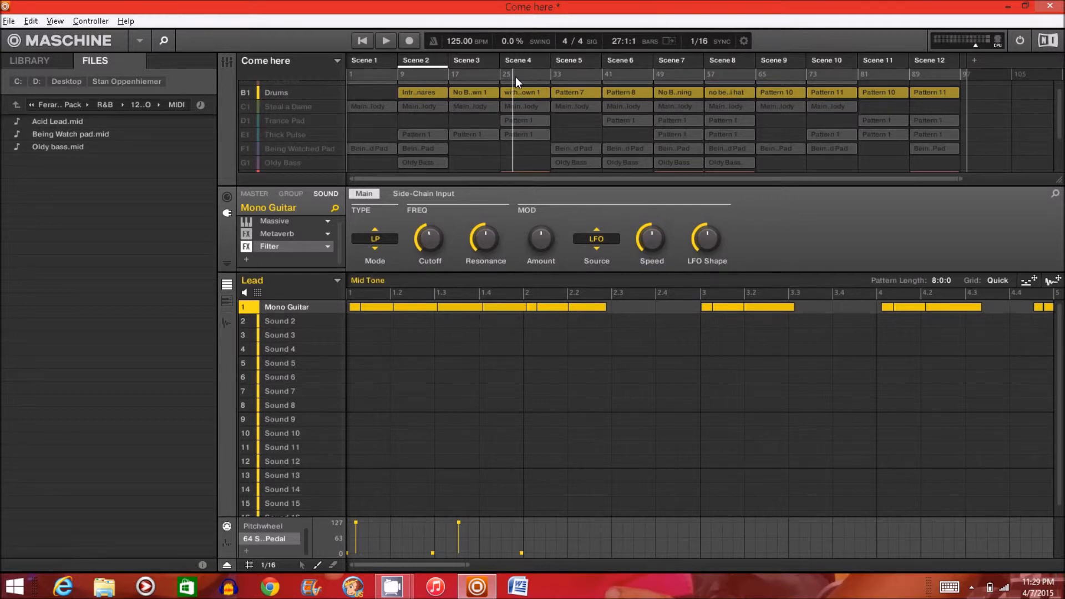
click(515, 76)
click(515, 77)
click(518, 62)
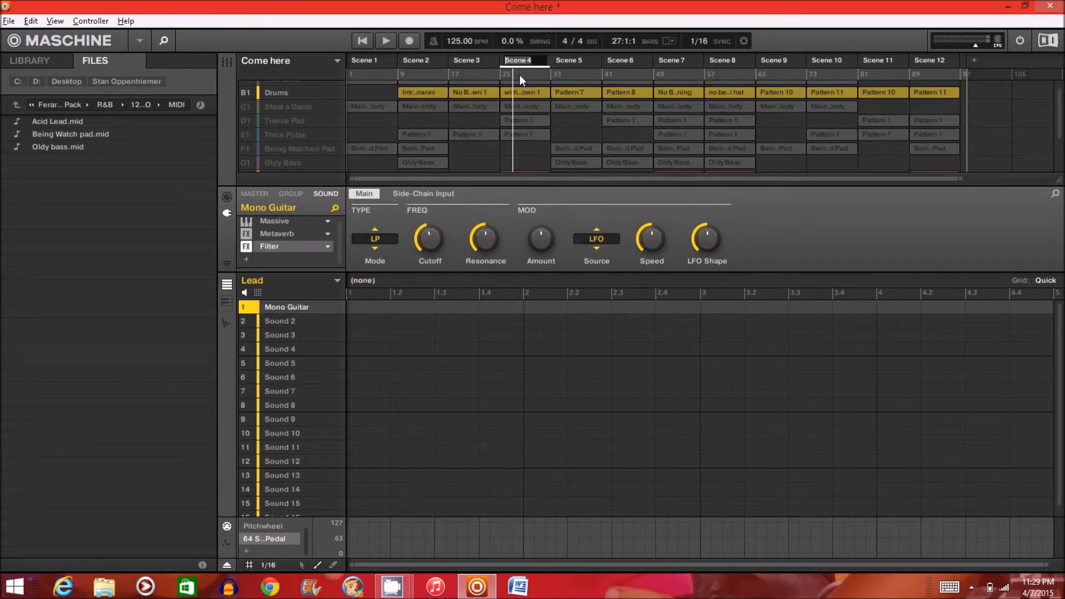
click(519, 74)
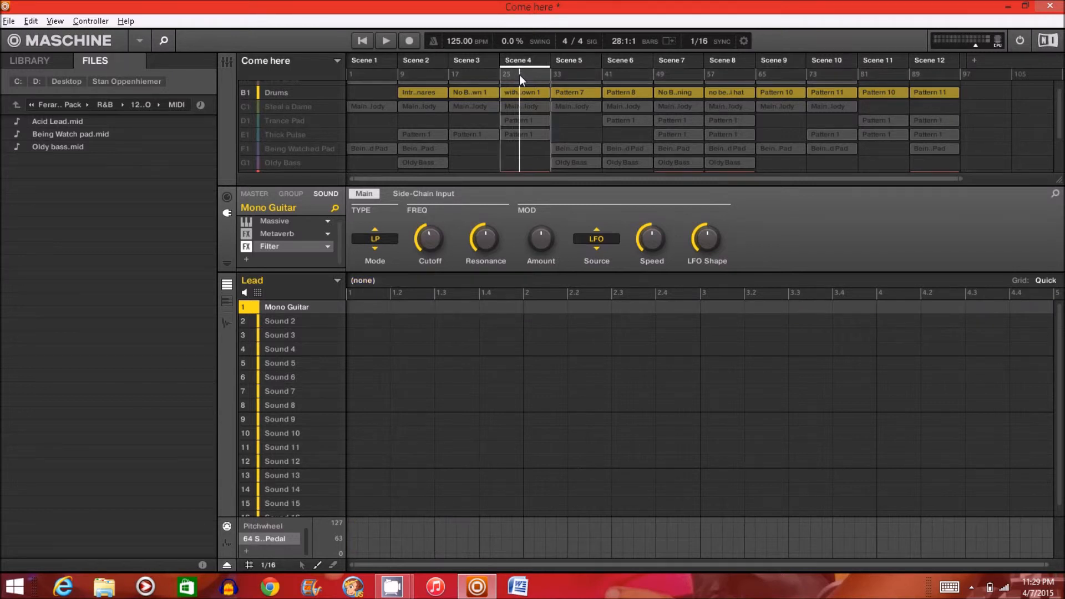
click(359, 38)
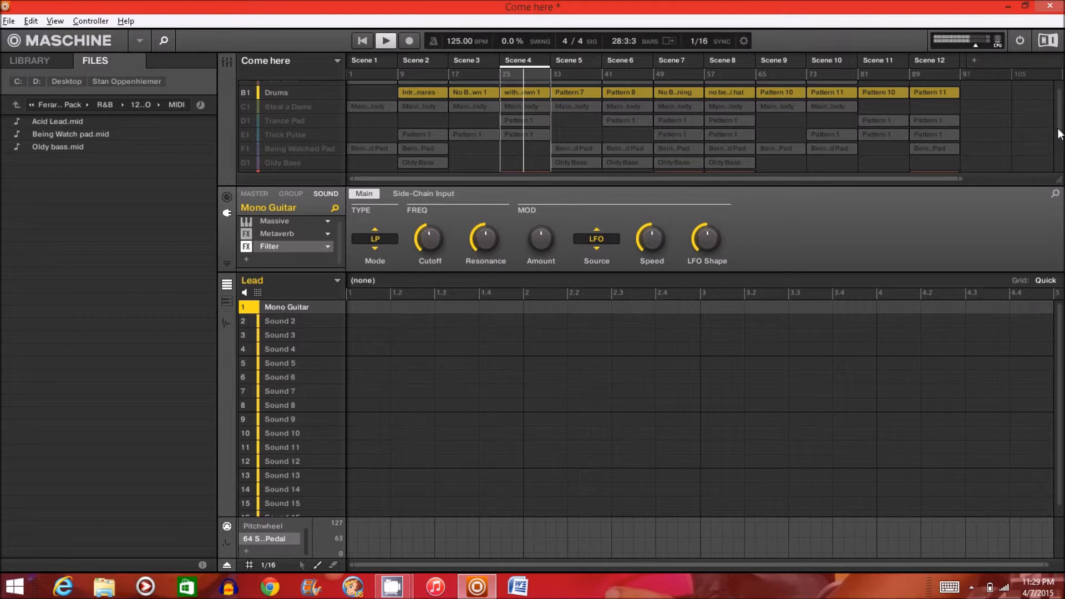
scroll(1059, 128, up, 1)
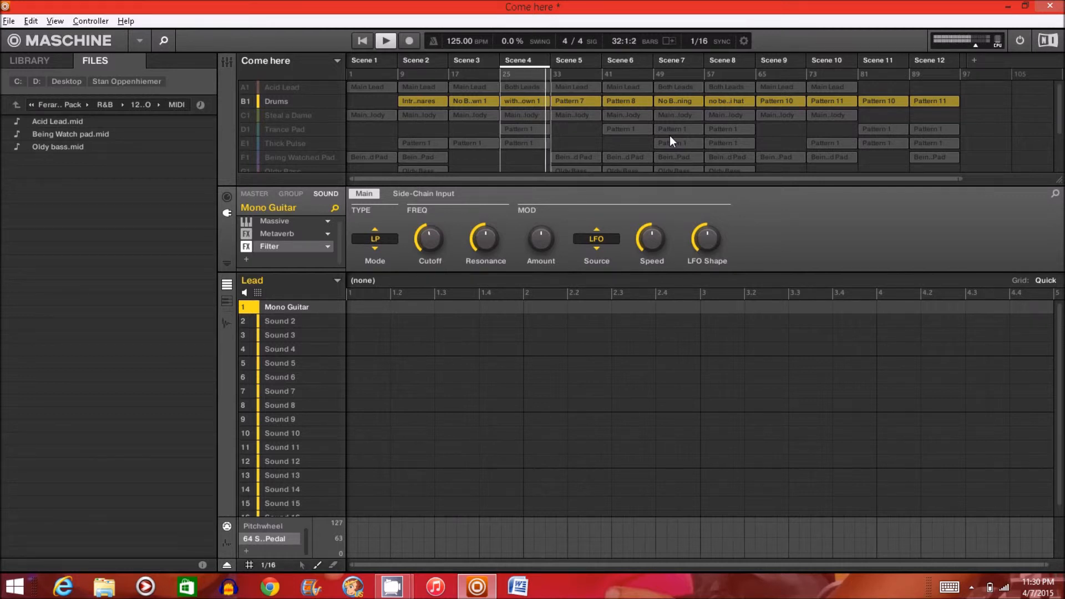
key(space)
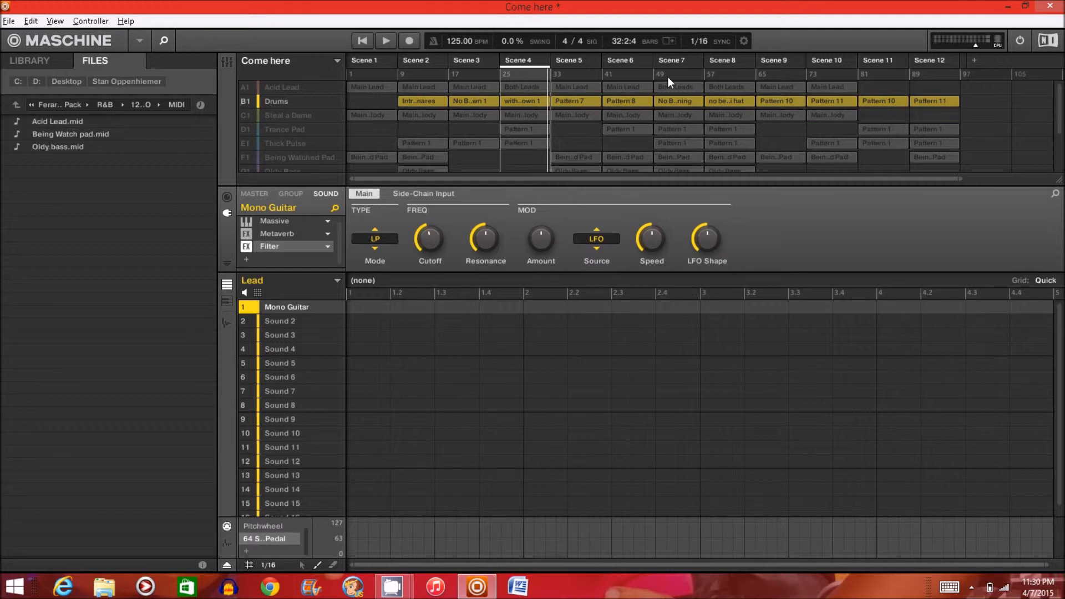
Select Scene 7 and play its soloed drum pattern
click(667, 61)
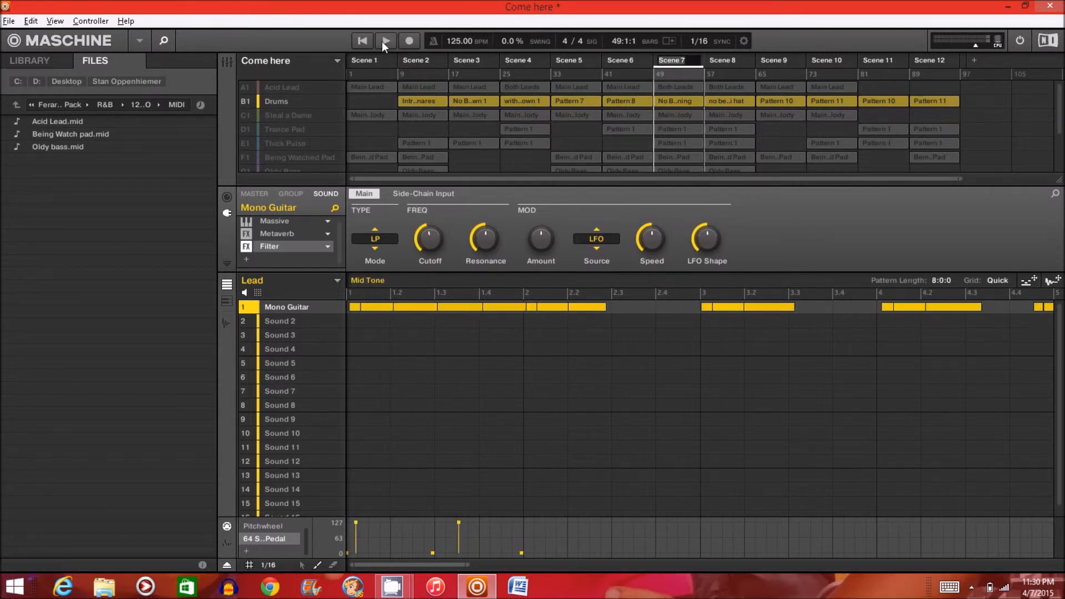
click(364, 40)
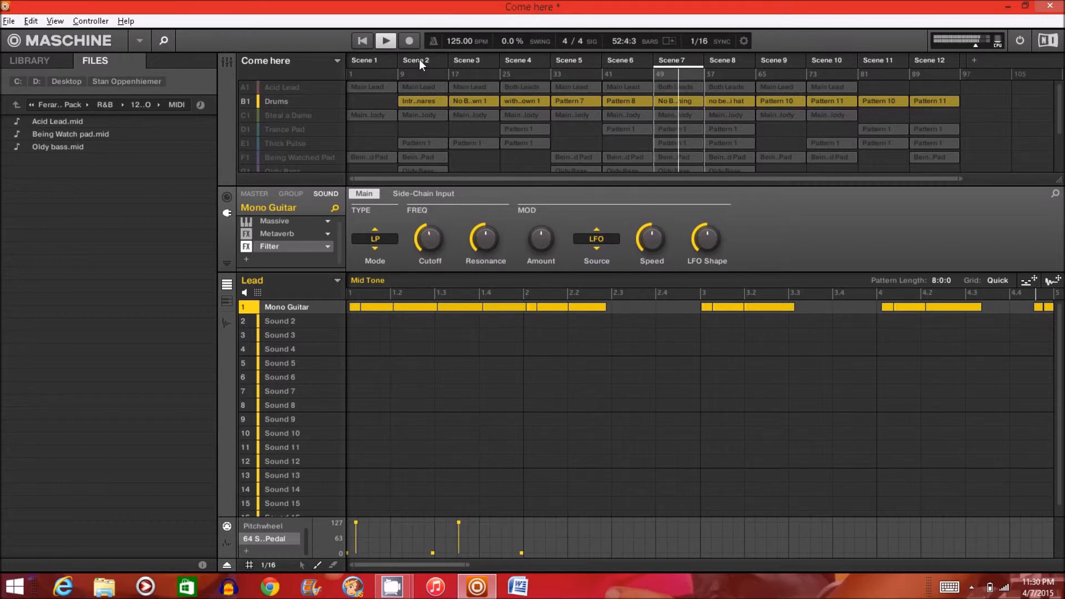
click(385, 43)
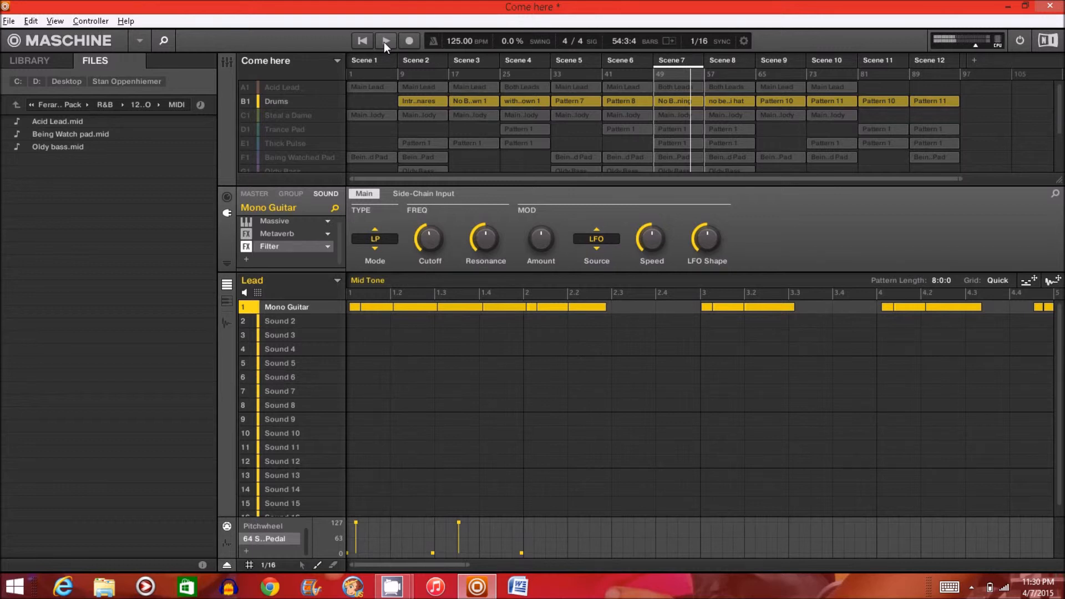
Turn off the Drums solo to bring every group back in, and play the full beat in Scene 7
click(241, 98)
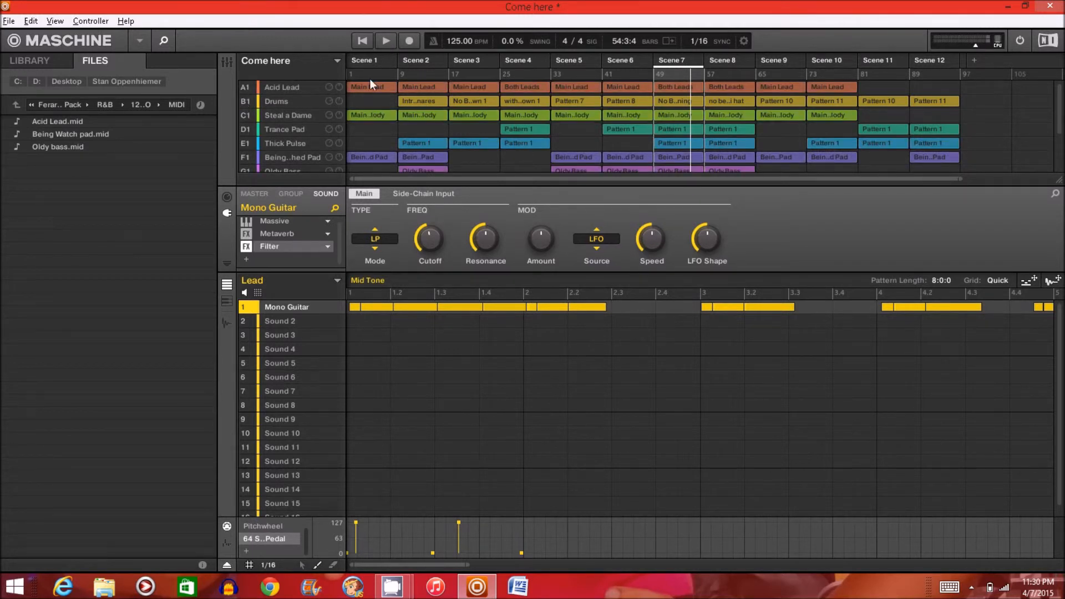
click(359, 41)
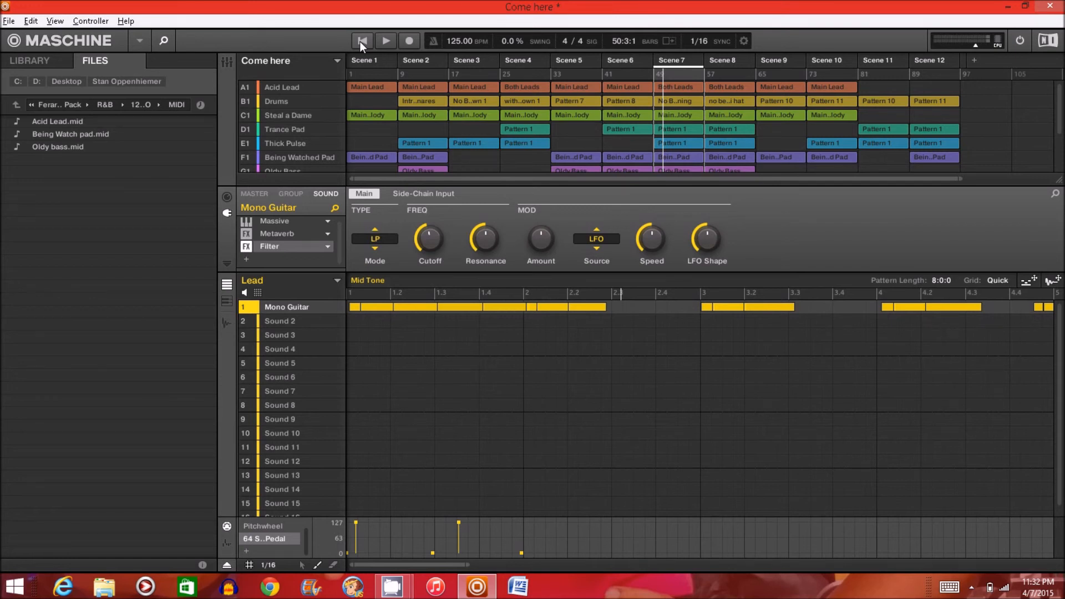
key(alt+Tab)
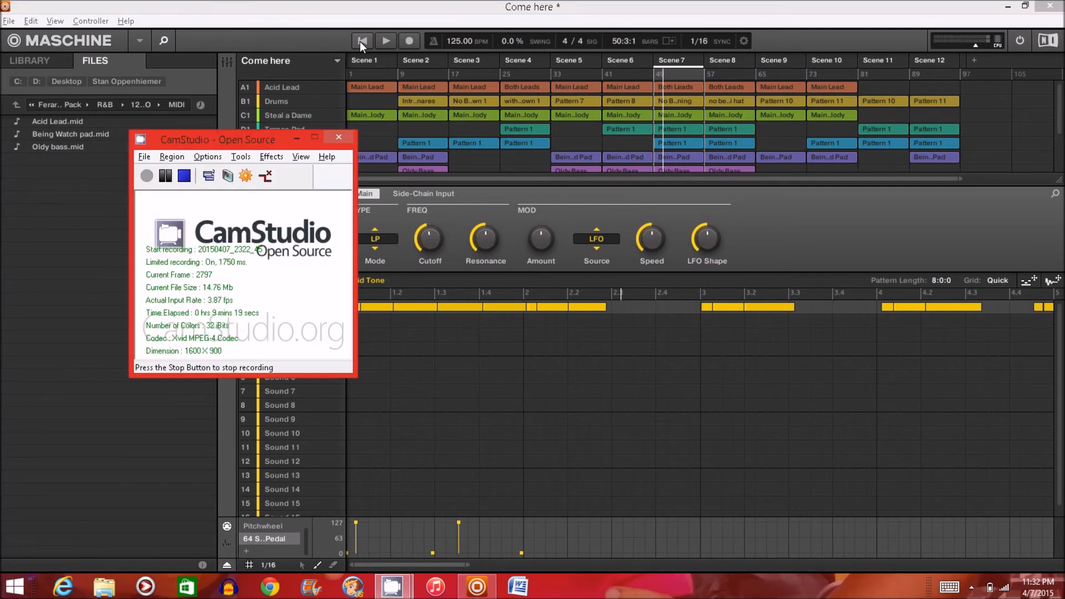